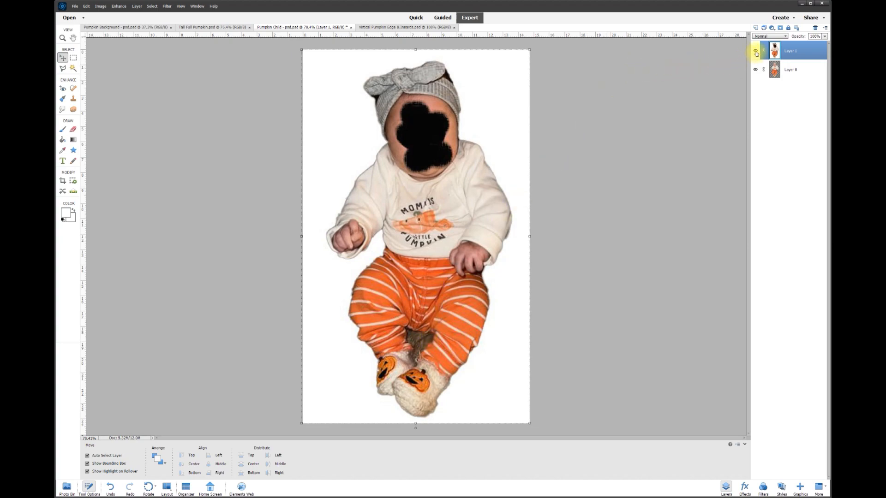
Hide Layer 1 in the child document and nudge the child cutout on Layer 0 slightly to the left.
click(755, 52)
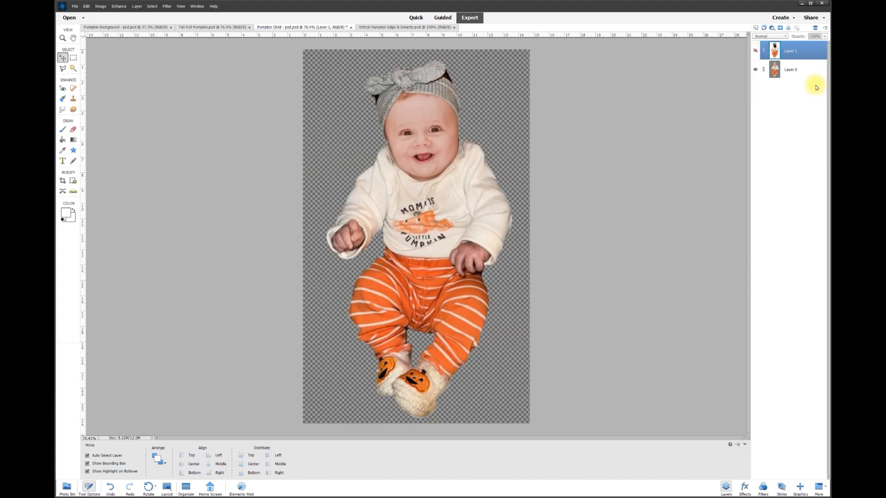
click(790, 72)
click(62, 58)
mouse_move(427, 138)
mouse_down()
mouse_move(424, 157)
mouse_move(421, 140)
mouse_up()
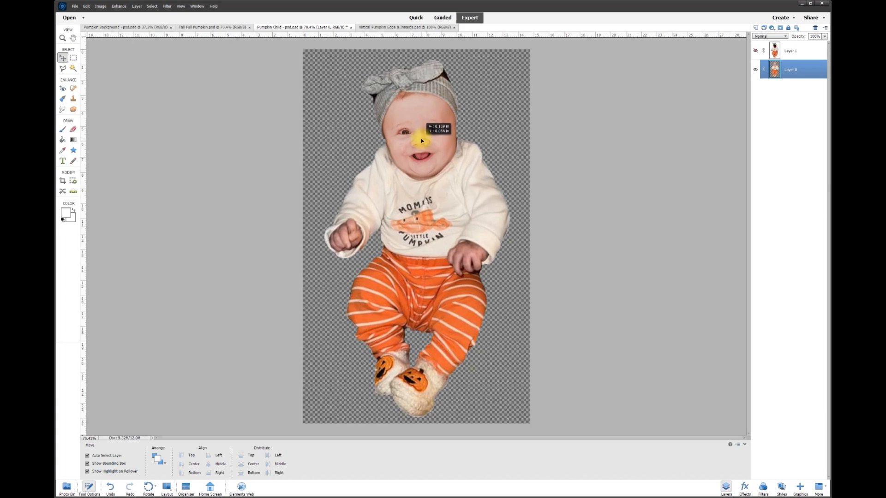
Look over the cut pumpkin edge and insides image and the pumpkin background image.
click(374, 27)
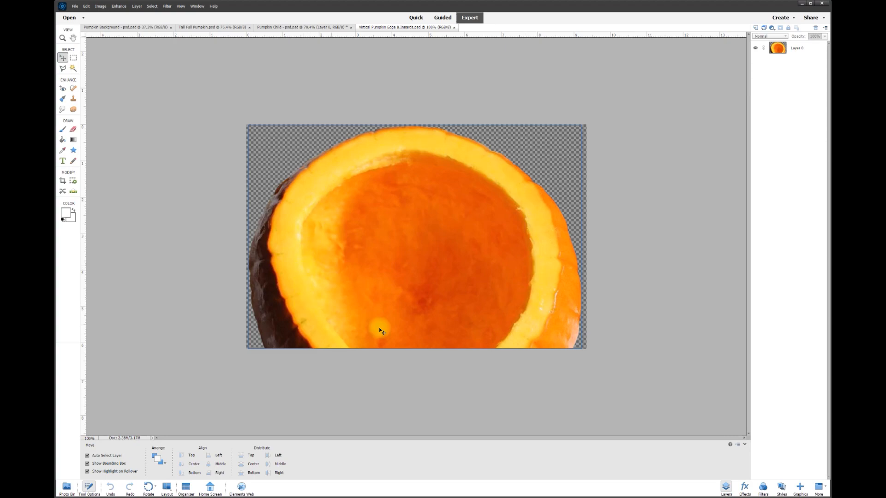
click(504, 211)
click(355, 227)
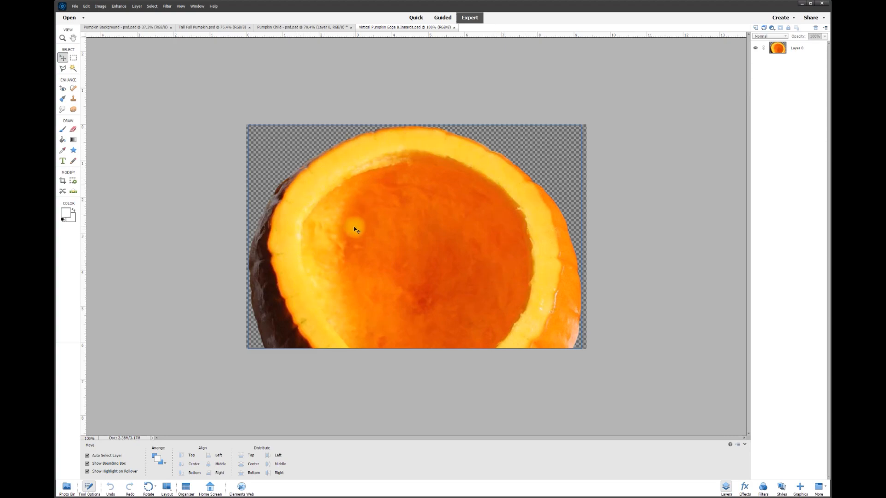
click(138, 27)
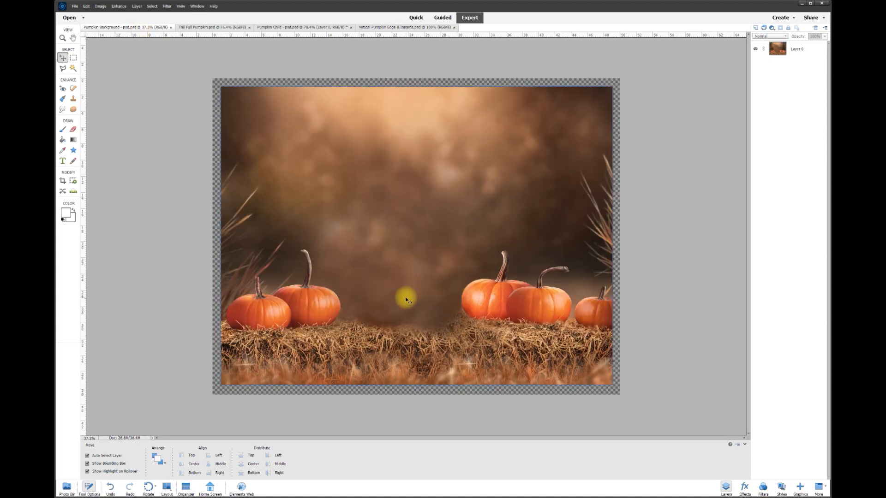
Bring the tall pumpkin from its own document into the pumpkin background and place it on the straw between the small pumpkins.
click(205, 28)
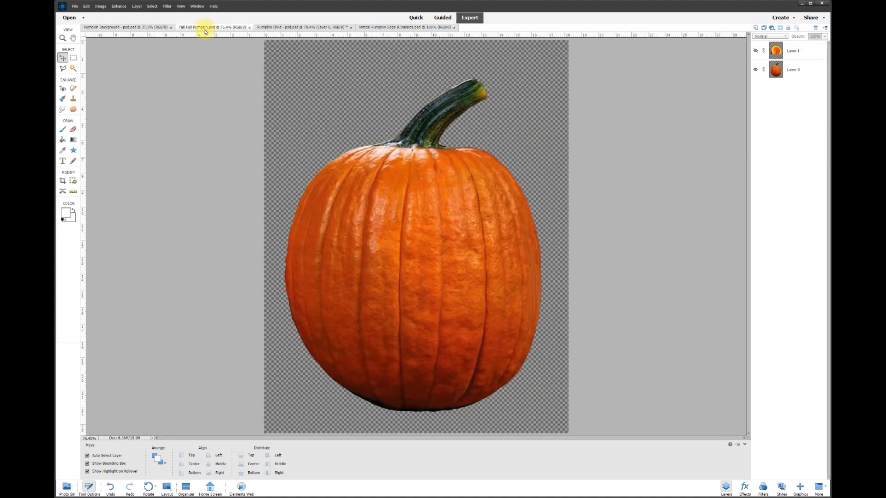
drag(423, 198, 406, 238)
scroll(405, 237, up, 1)
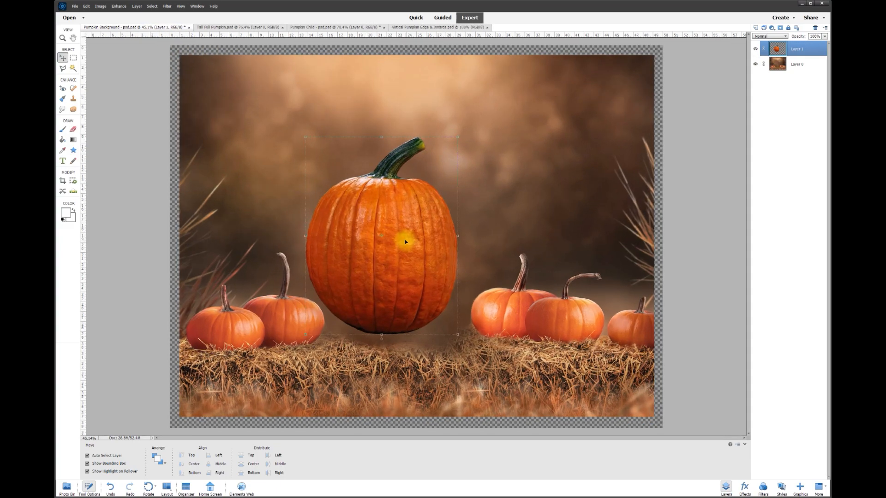
drag(413, 257, 437, 274)
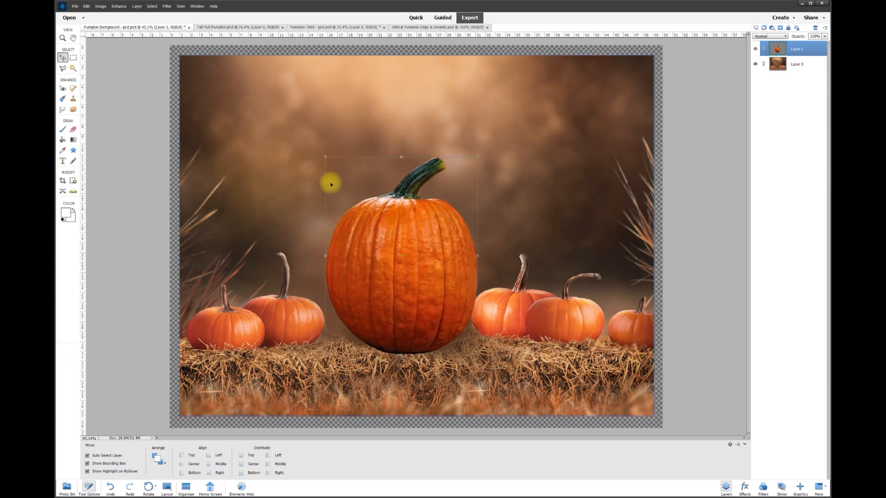
Enlarge the tall pumpkin proportionally to about 118%, stretch it taller upward, and apply the transformation.
drag(325, 157, 313, 141)
drag(368, 309, 368, 317)
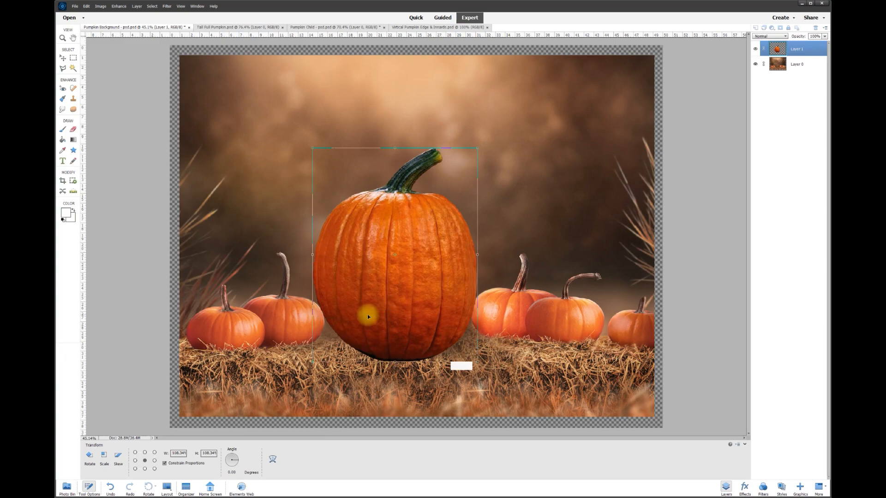
scroll(407, 211, down, 1)
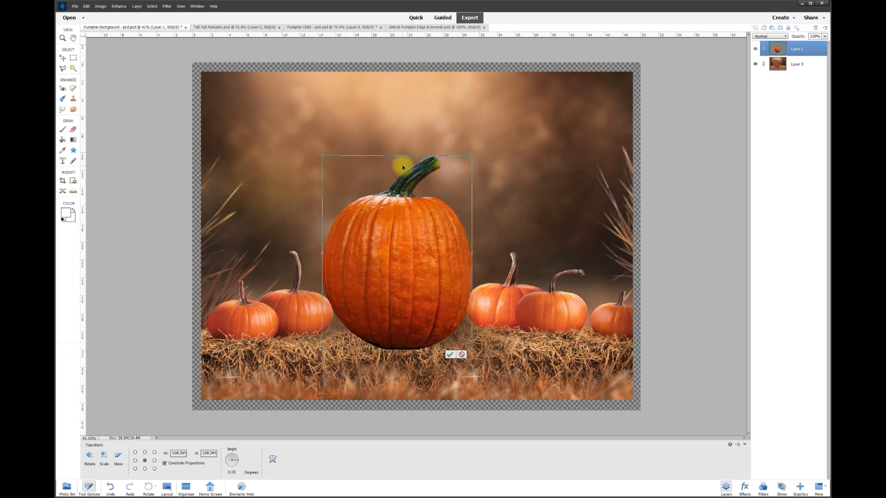
drag(471, 156, 476, 151)
drag(322, 154, 313, 141)
mouse_move(370, 221)
mouse_down()
mouse_move(380, 217)
mouse_move(375, 223)
mouse_up()
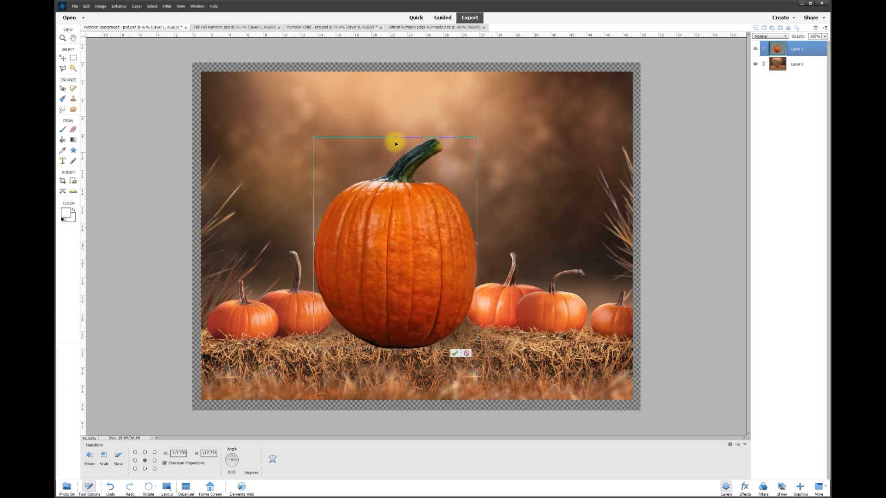
drag(395, 139, 395, 113)
click(455, 355)
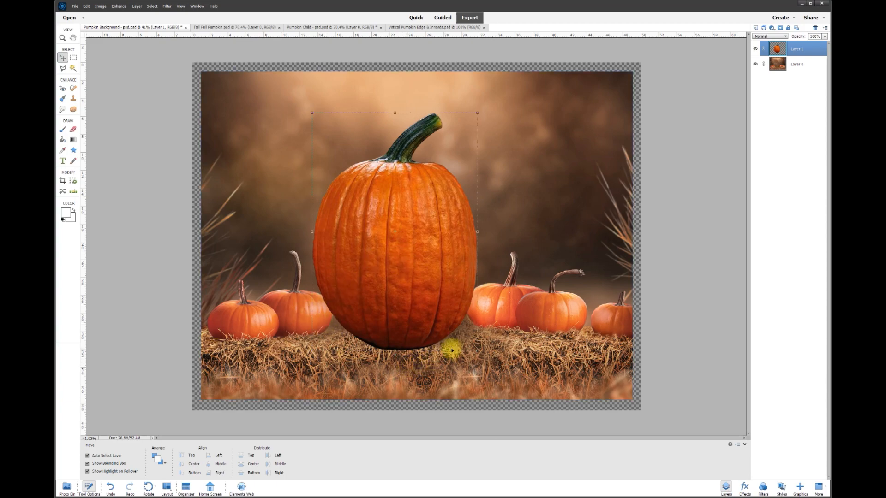
Lower the tall pumpkin's saturation to about -7 with Hue/Saturation.
click(119, 6)
mouse_move(129, 83)
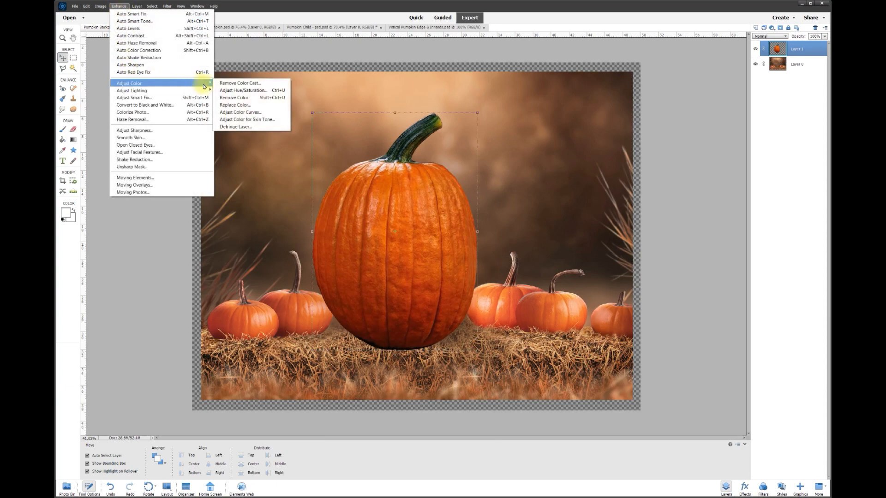
click(233, 90)
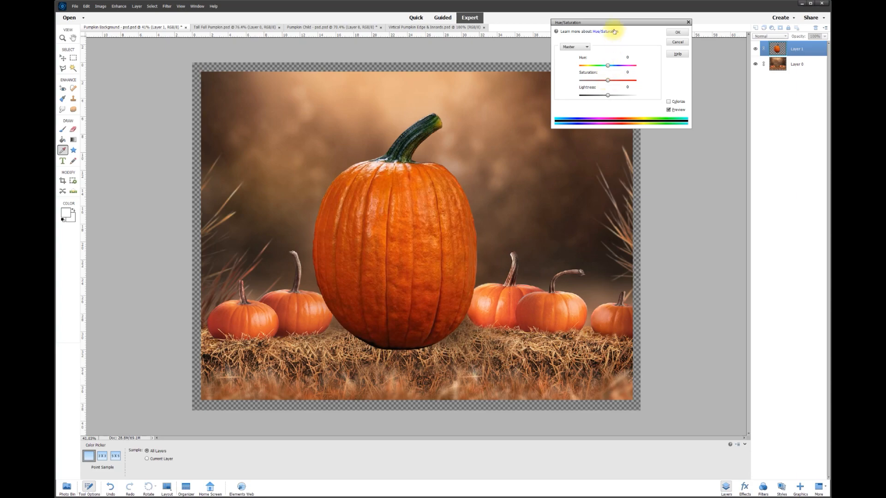
drag(615, 22, 614, 32)
drag(619, 93, 590, 91)
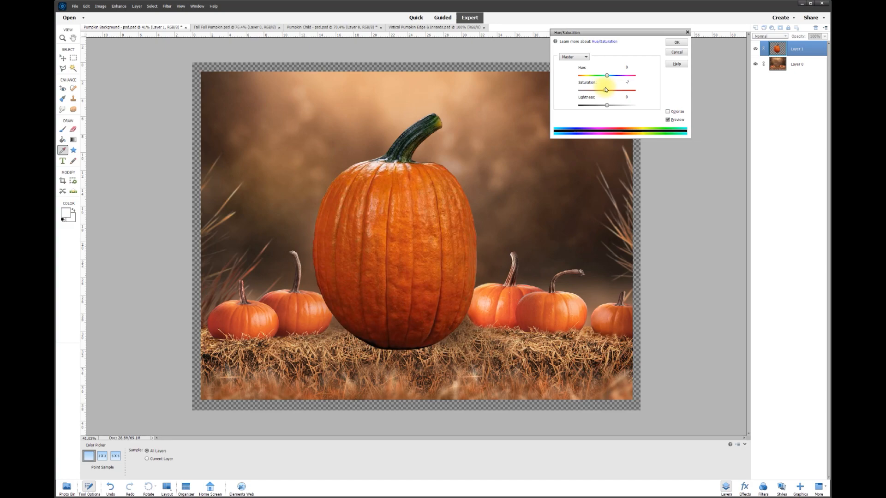
drag(605, 90, 604, 90)
drag(607, 105, 607, 106)
click(676, 45)
key(v)
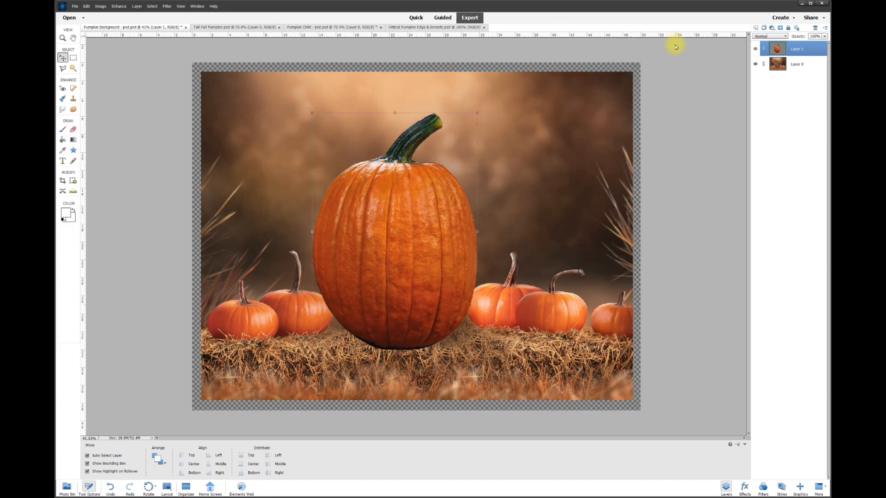
Set the tall pumpkin's brightness to about 20 and its contrast to -17 with Brightness/Contrast.
click(119, 6)
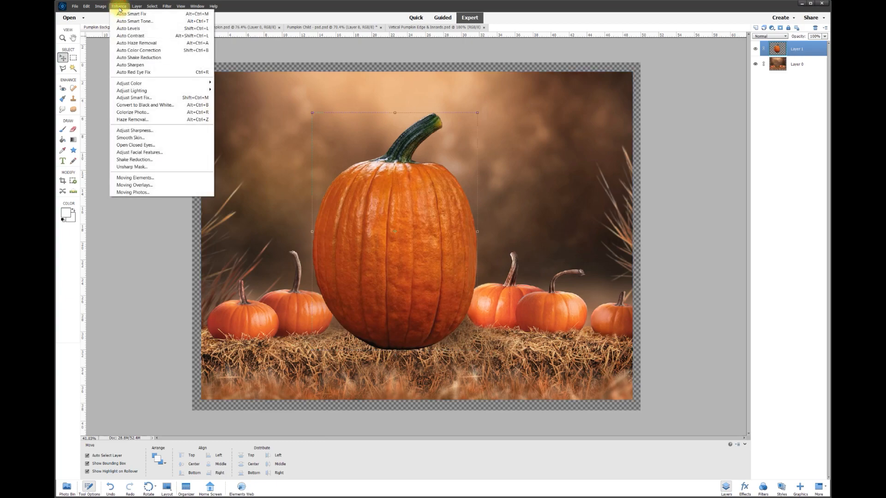
mouse_move(126, 92)
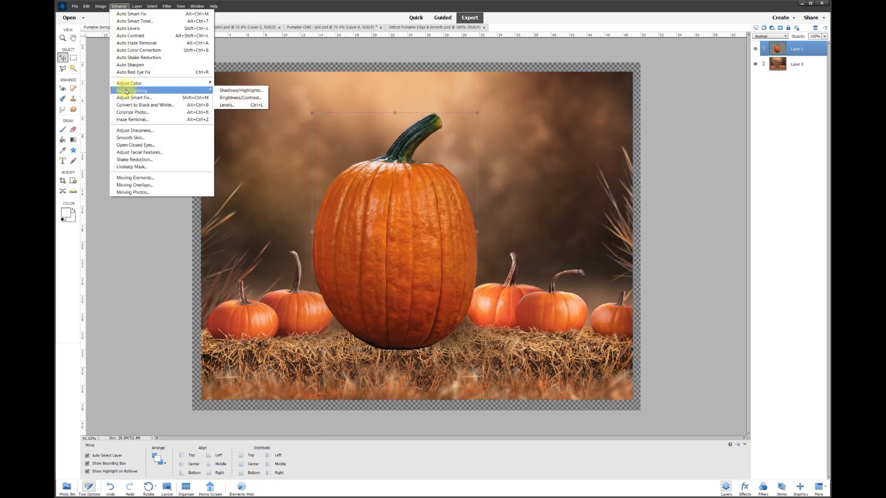
click(229, 98)
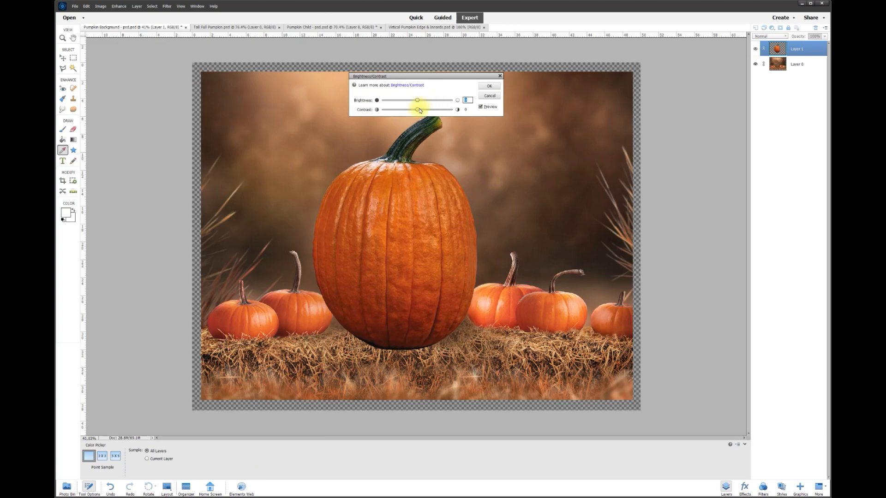
mouse_move(437, 120)
mouse_down()
mouse_move(405, 113)
mouse_move(451, 113)
mouse_move(420, 116)
mouse_up()
drag(420, 102, 423, 102)
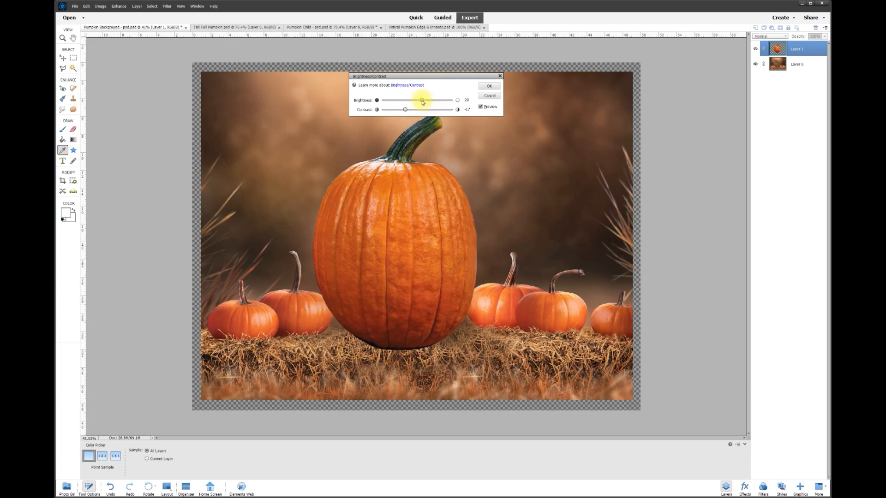
drag(423, 102, 423, 102)
click(484, 89)
key(v)
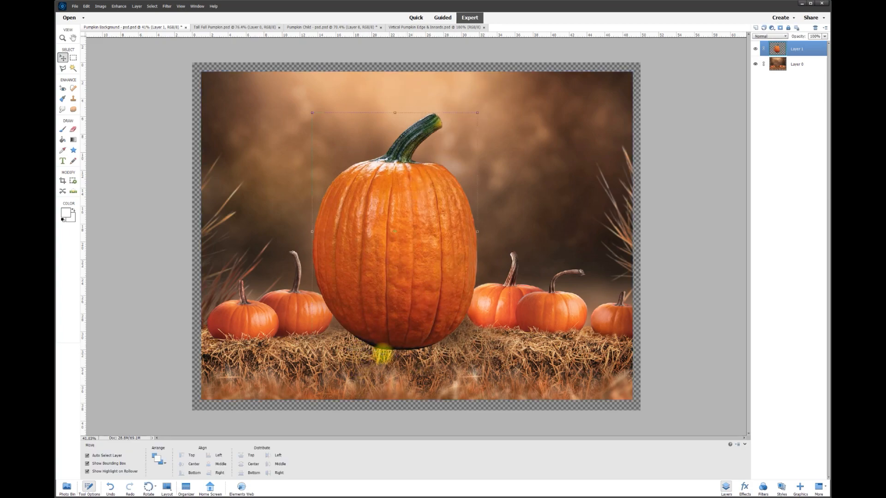
Erase the dark bottom edge of the tall pumpkin with a soft 150 px eraser brush.
scroll(422, 354, up, 1)
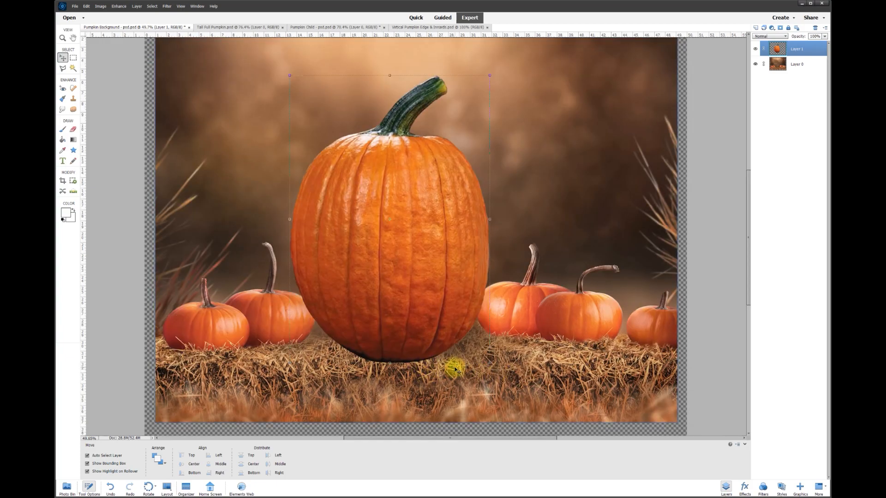
click(73, 131)
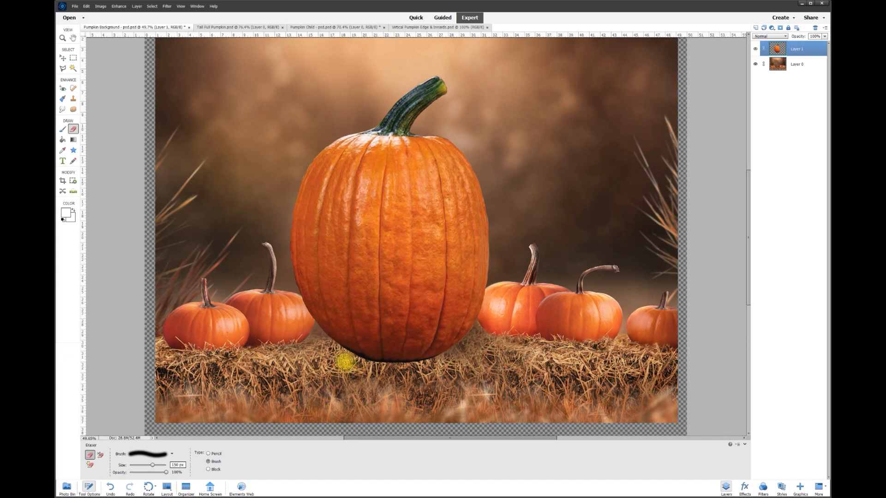
mouse_move(346, 359)
mouse_down()
mouse_move(438, 368)
mouse_move(403, 372)
mouse_move(348, 360)
mouse_move(444, 363)
mouse_move(354, 364)
mouse_move(424, 367)
mouse_move(464, 383)
mouse_move(513, 358)
mouse_up()
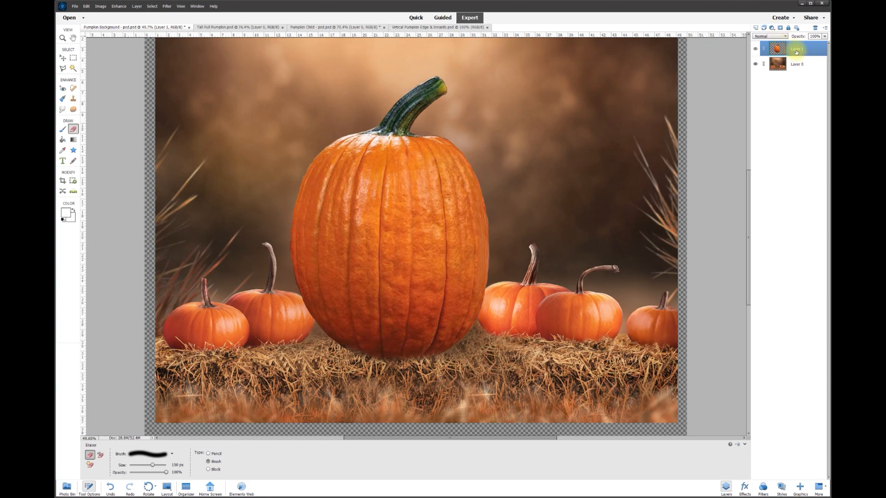
Add a new layer above the pumpkin and clone straw over the pumpkin's base with a soft 500 px Clone Stamp sampling all layers.
click(755, 28)
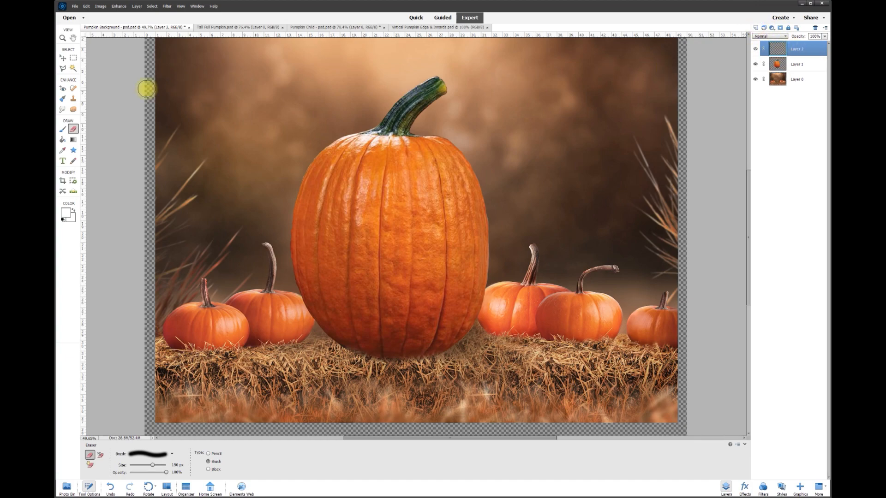
click(74, 100)
alt+click(281, 255)
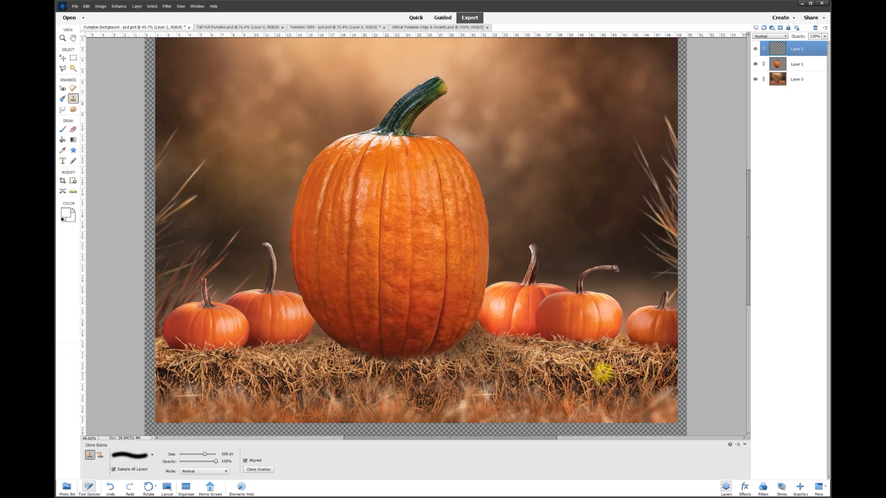
mouse_move(444, 376)
mouse_down()
mouse_move(315, 384)
mouse_move(328, 399)
mouse_up()
drag(467, 432, 489, 402)
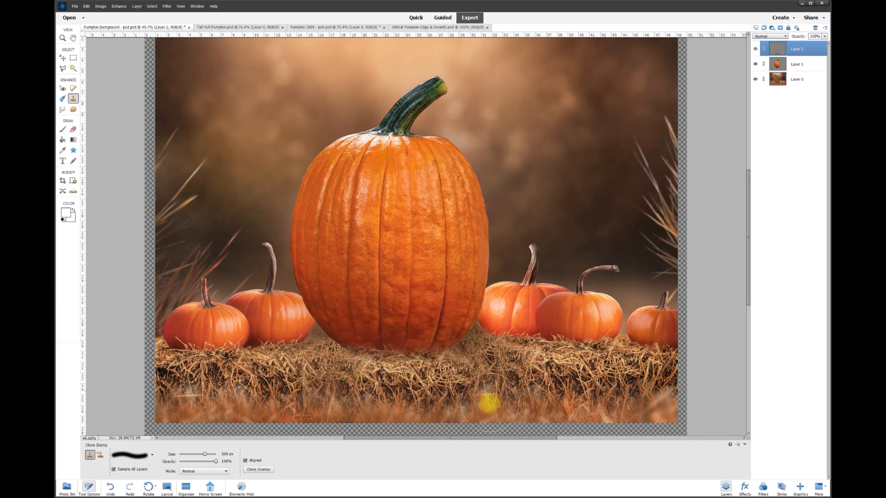
Compare the pumpkin's base with and without the cloned straw by toggling Layer 2's visibility.
click(758, 51)
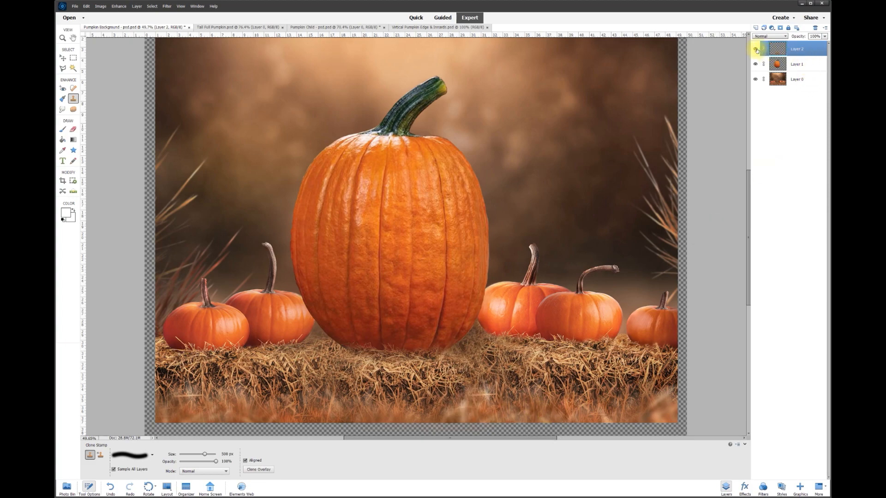
click(756, 50)
click(755, 50)
click(755, 50)
click(755, 49)
click(755, 49)
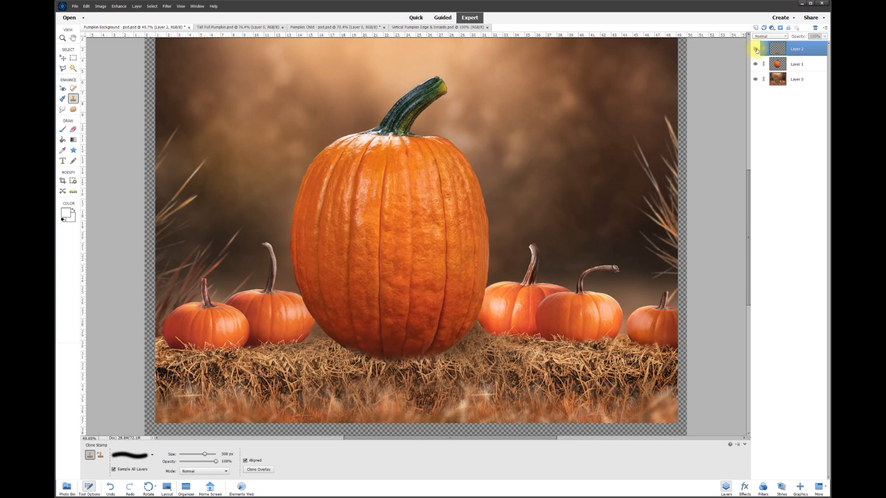
click(755, 49)
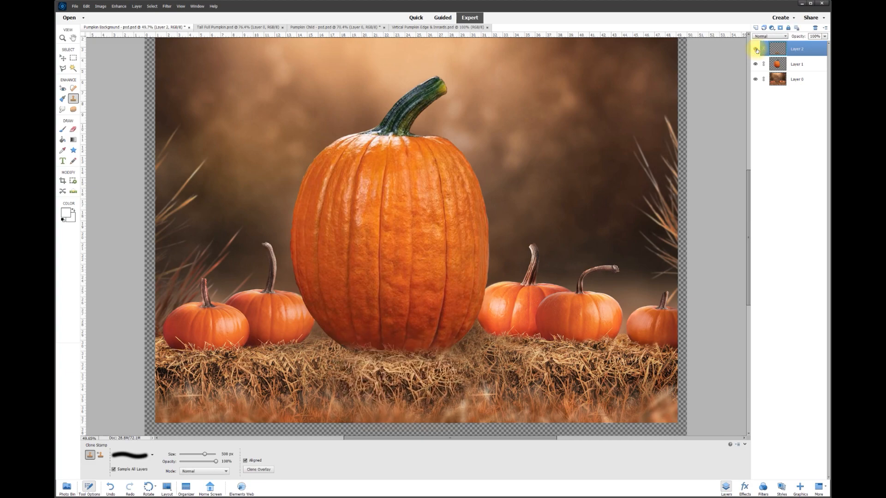
key(e)
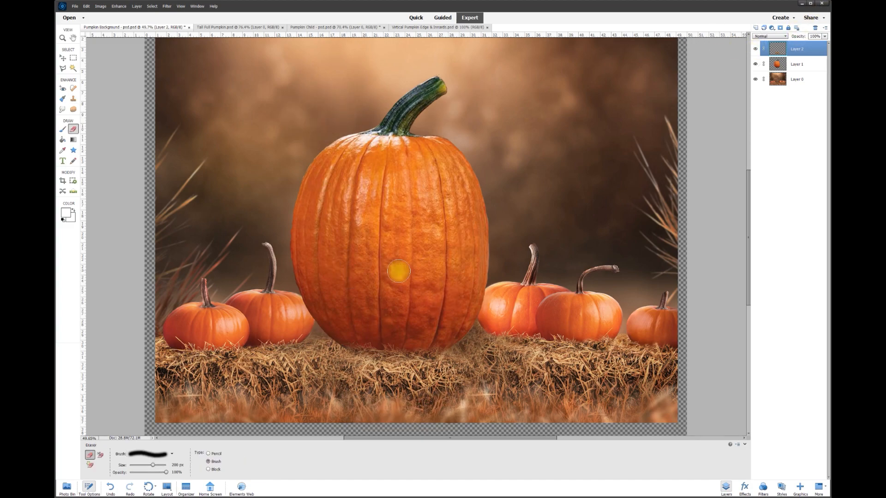
click(63, 57)
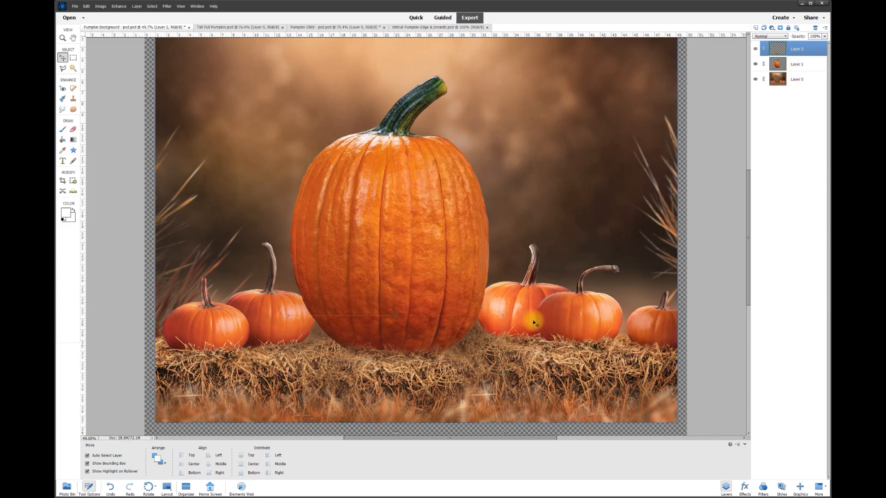
Add a new layer directly above the background layer and set the foreground color to a very dark reddish brown based on a sampled shadow tone.
click(799, 80)
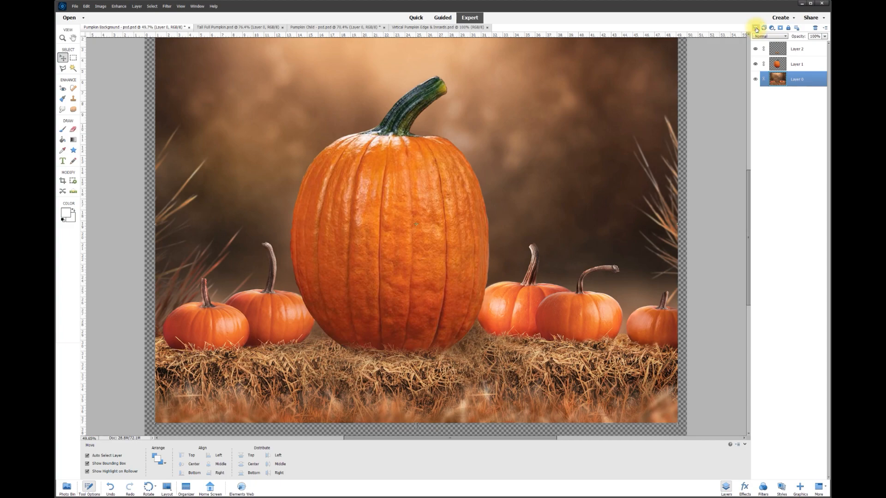
click(756, 29)
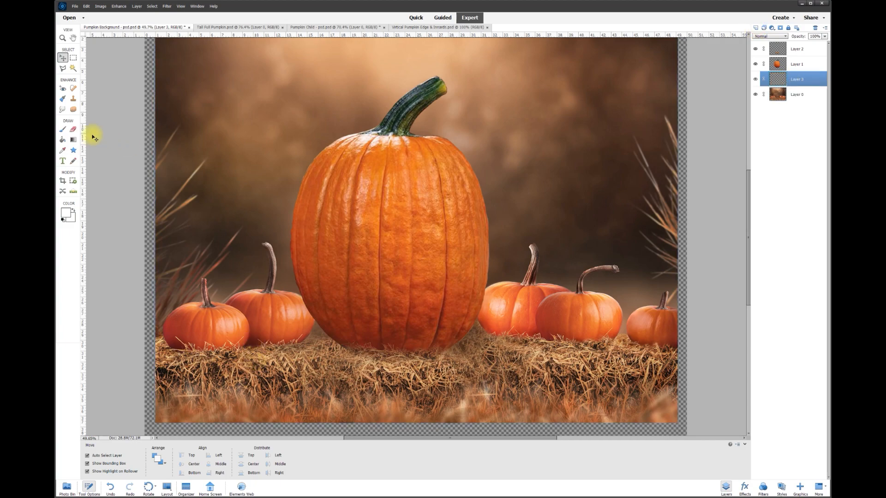
click(64, 152)
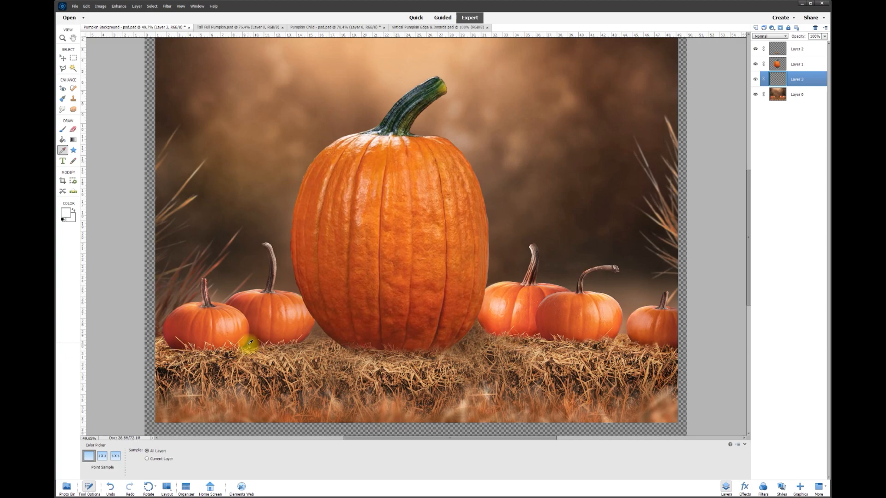
click(67, 214)
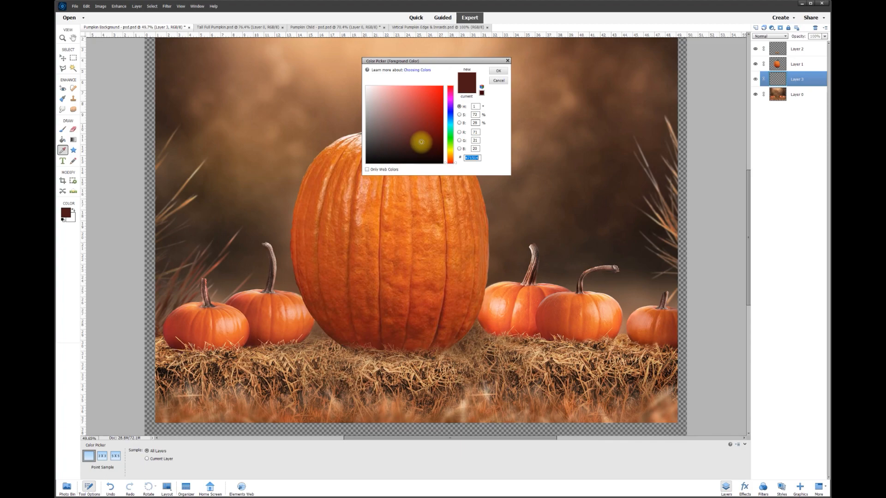
drag(420, 143, 421, 149)
click(501, 73)
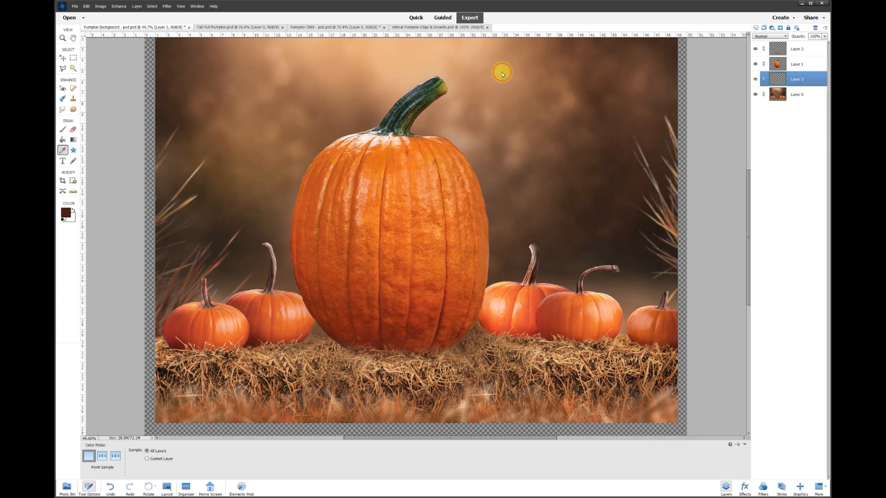
Paint shadows at both sides of the tall pumpkin's base with a soft 300 px brush and lower the shadow layer's opacity to 20%.
click(63, 131)
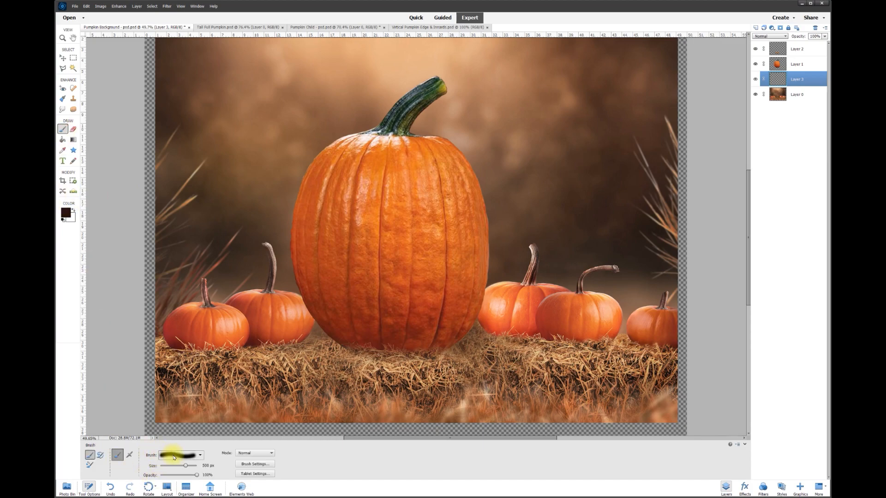
click(175, 457)
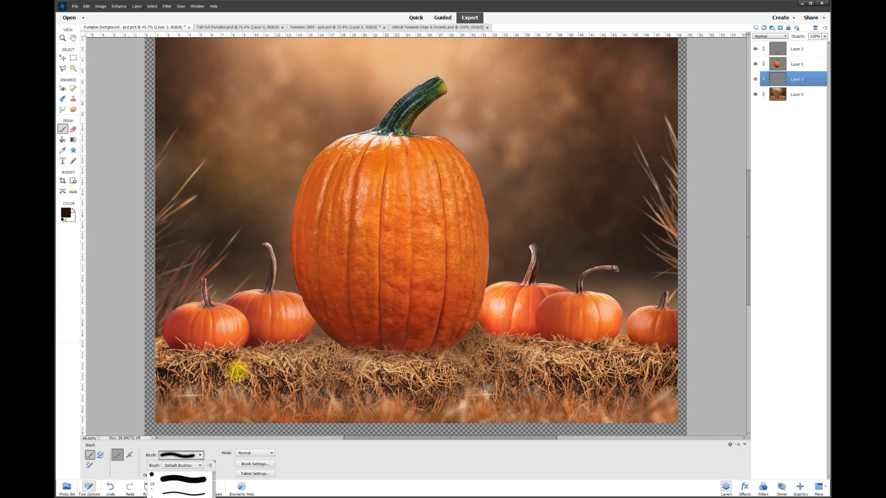
click(230, 471)
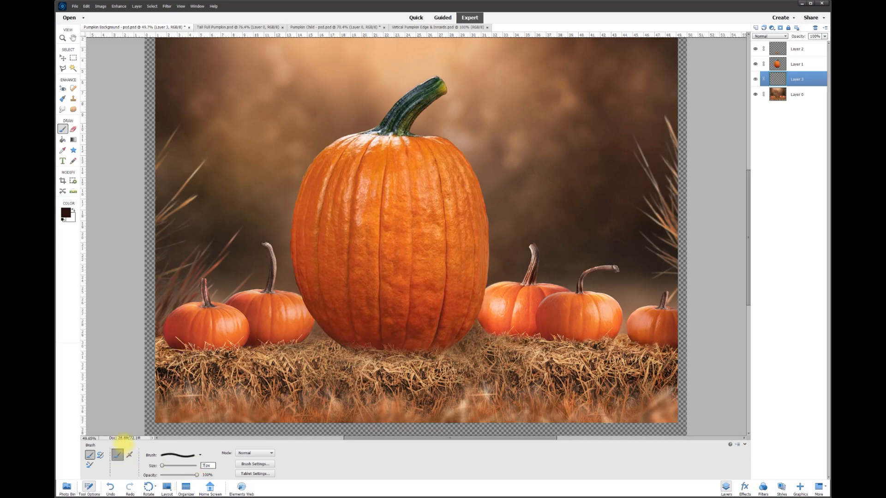
key(BackSpace)
text(300)
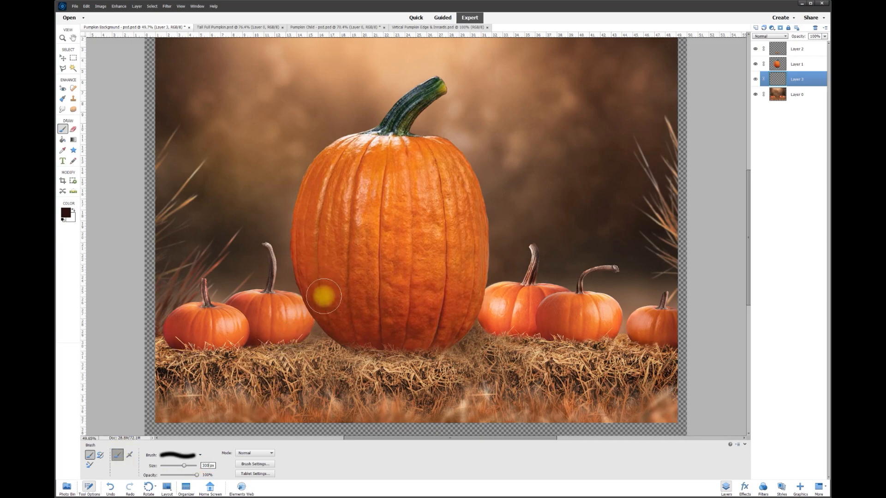
mouse_move(322, 341)
mouse_down()
mouse_move(316, 336)
mouse_move(346, 342)
mouse_move(300, 343)
mouse_up()
mouse_move(464, 326)
mouse_down()
mouse_move(488, 342)
mouse_move(433, 355)
mouse_up()
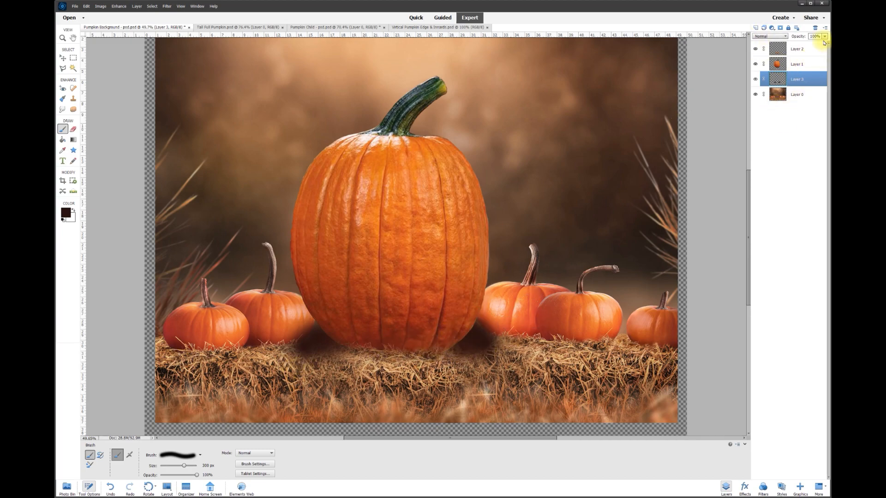
drag(826, 45, 801, 47)
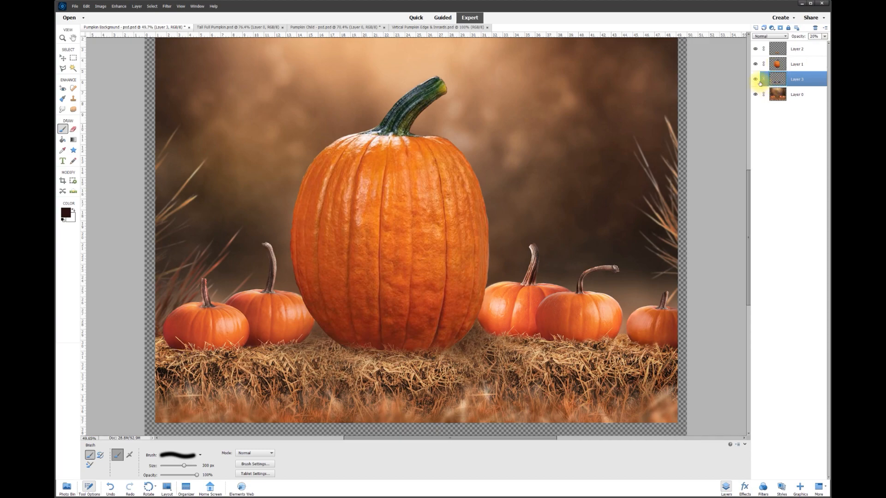
Compare the pumpkin's base with and without the painted shadow by toggling Layer 3's visibility.
click(754, 79)
click(755, 80)
click(755, 80)
click(755, 80)
click(755, 80)
click(755, 80)
Bring the cut pumpkin insides from the Vertical Pumpkin Edge & Innards document into the background composite and place them over the tall pumpkin's upper half.
key(v)
click(681, 174)
scroll(419, 179, down, 1)
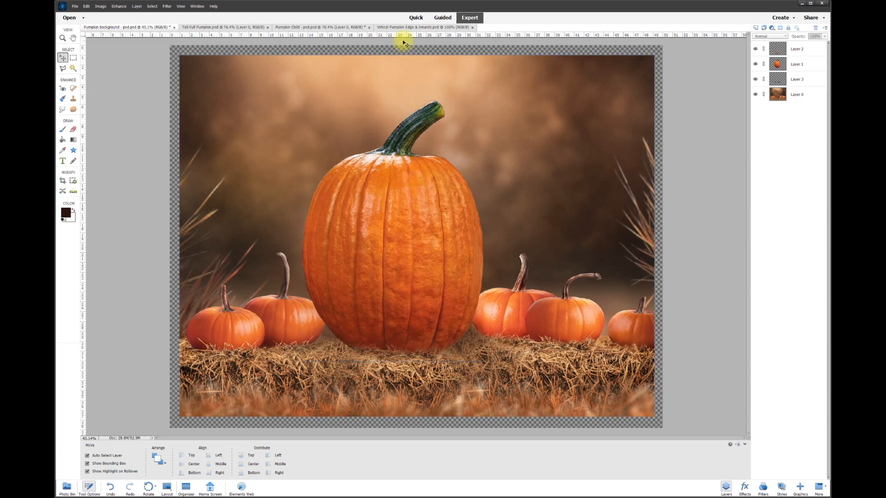
click(387, 28)
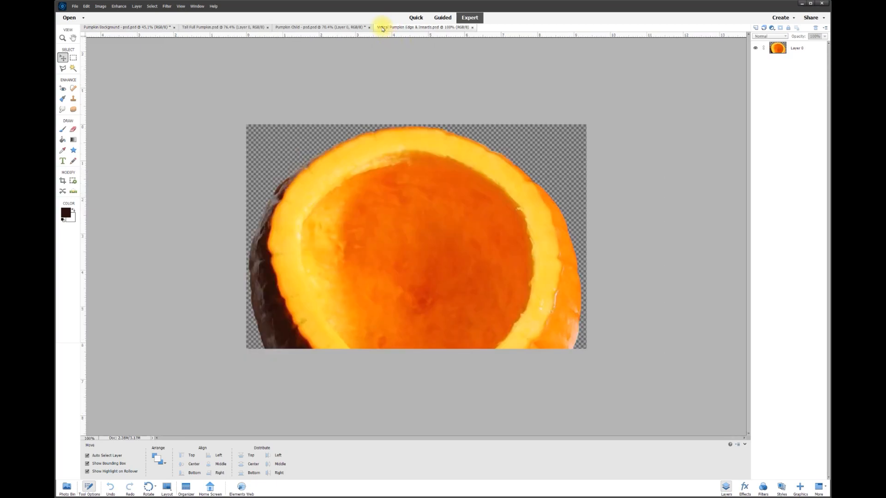
mouse_move(359, 161)
mouse_down()
mouse_move(317, 223)
mouse_move(178, 31)
mouse_move(227, 84)
mouse_move(338, 167)
mouse_move(386, 218)
mouse_move(378, 242)
mouse_move(344, 167)
mouse_up()
scroll(332, 113, up, 3)
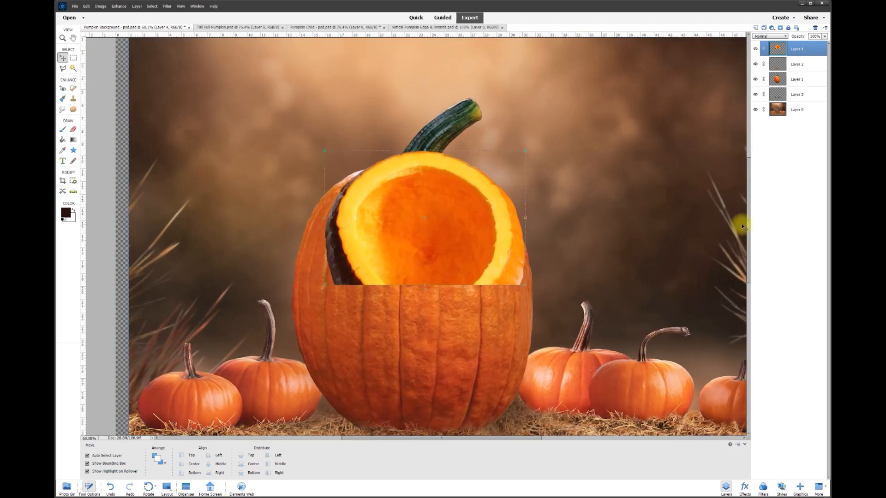
scroll(738, 221, up, 1)
drag(415, 187, 416, 162)
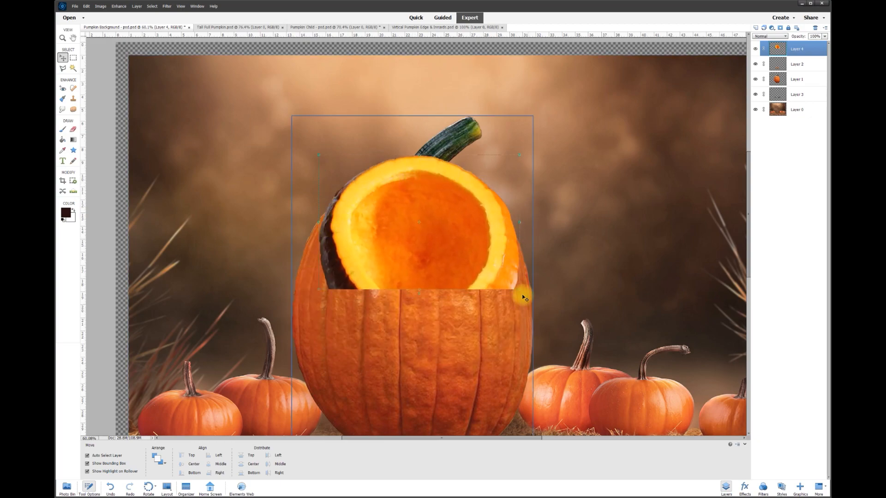
drag(467, 193, 468, 180)
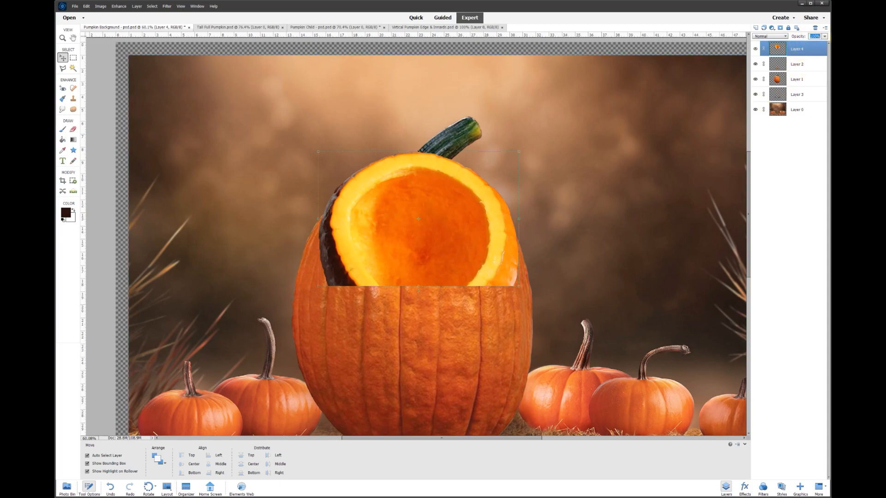
Set the pumpkin insides layer to 50% opacity, move it down onto the pumpkin's top and scale it up proportionally to about 108%.
text(50)
mouse_move(473, 181)
mouse_down()
mouse_move(431, 201)
mouse_move(484, 203)
mouse_move(469, 195)
mouse_up()
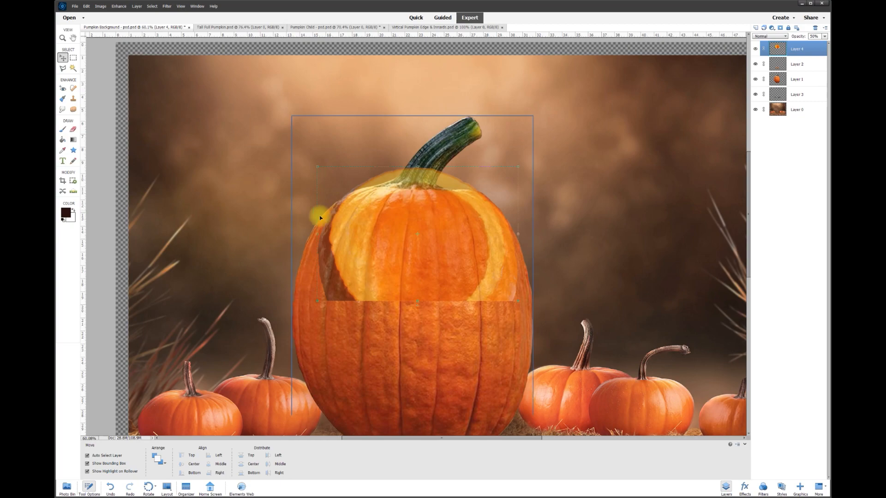
click(316, 302)
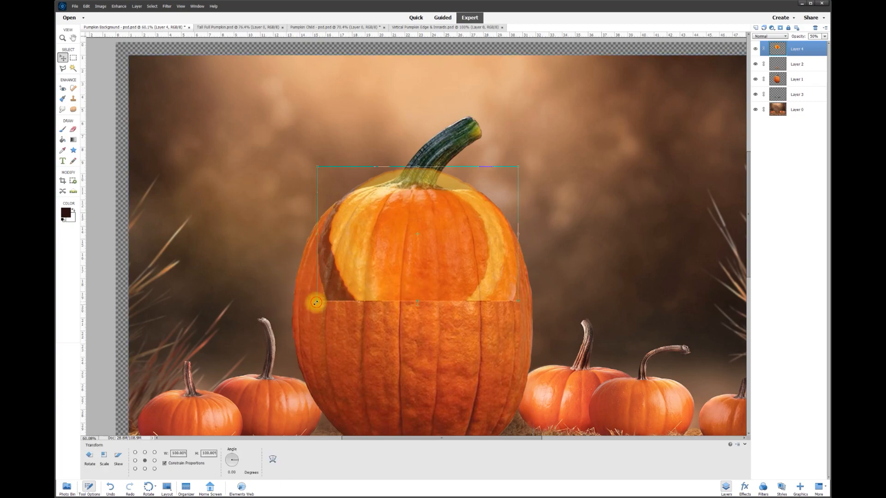
drag(316, 302, 306, 308)
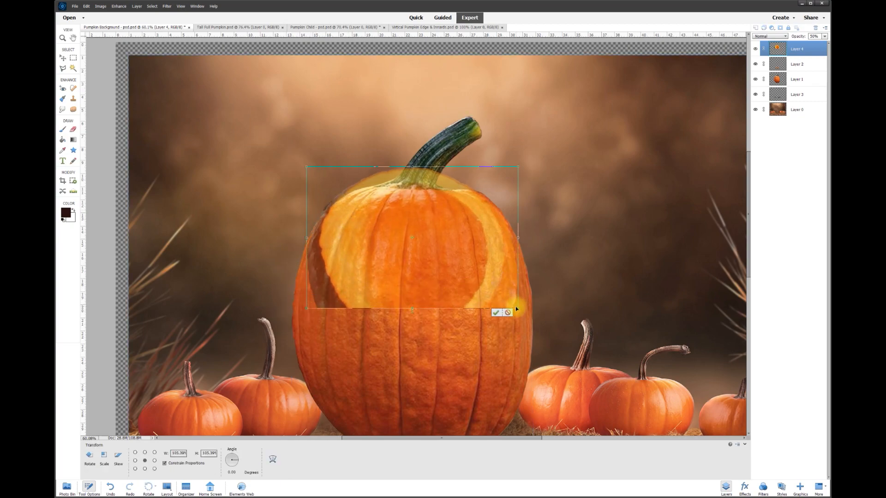
drag(516, 306, 524, 312)
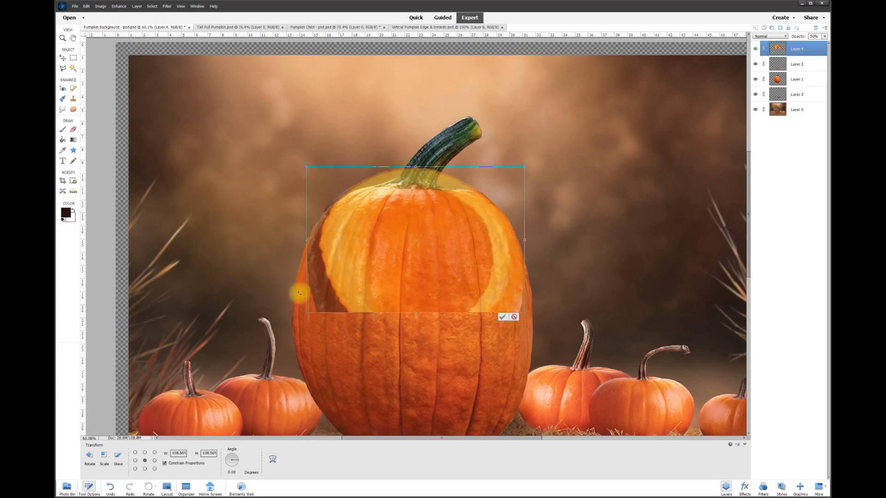
key(Return)
Distort the pumpkin insides by pulling the lower corners outward and down to fit the tall pumpkin's shape, and restore the layer's opacity to 100%.
click(88, 6)
mouse_move(100, 7)
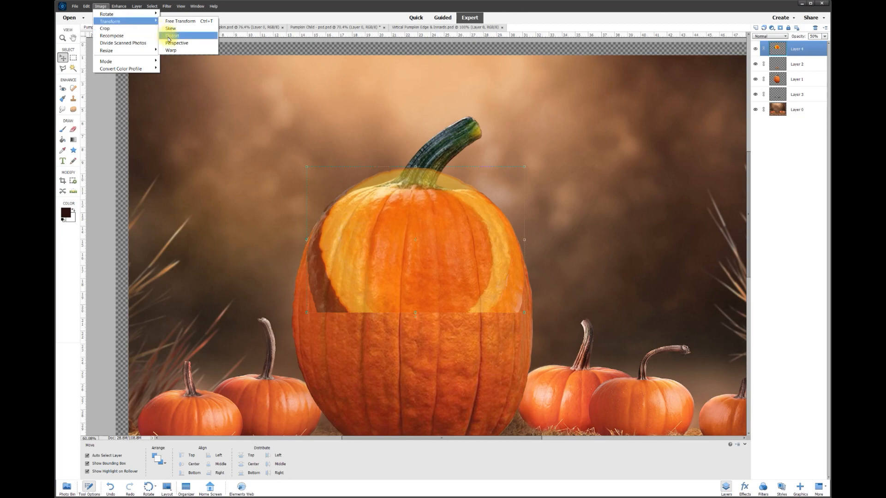
click(170, 37)
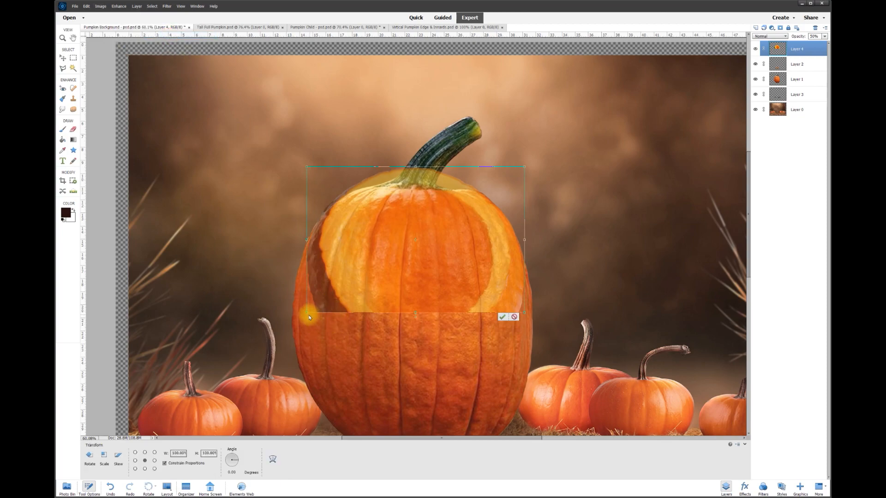
drag(305, 315, 286, 330)
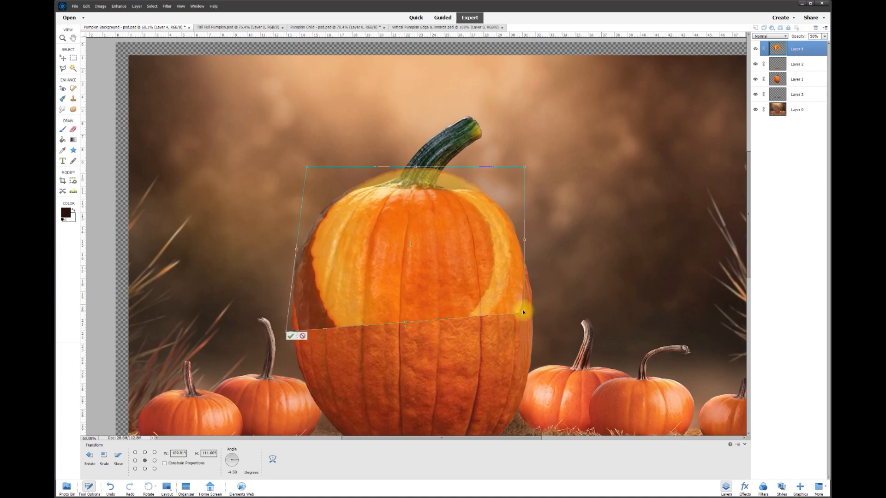
drag(525, 314, 554, 343)
drag(285, 331, 249, 367)
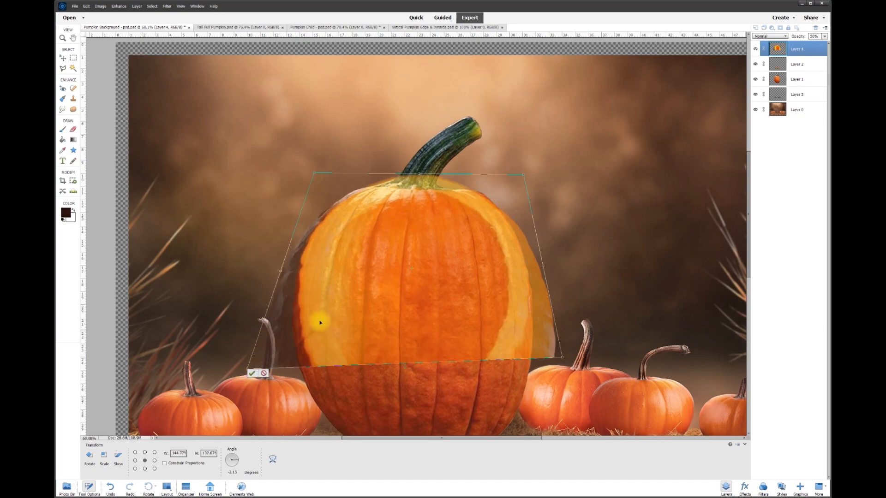
click(252, 374)
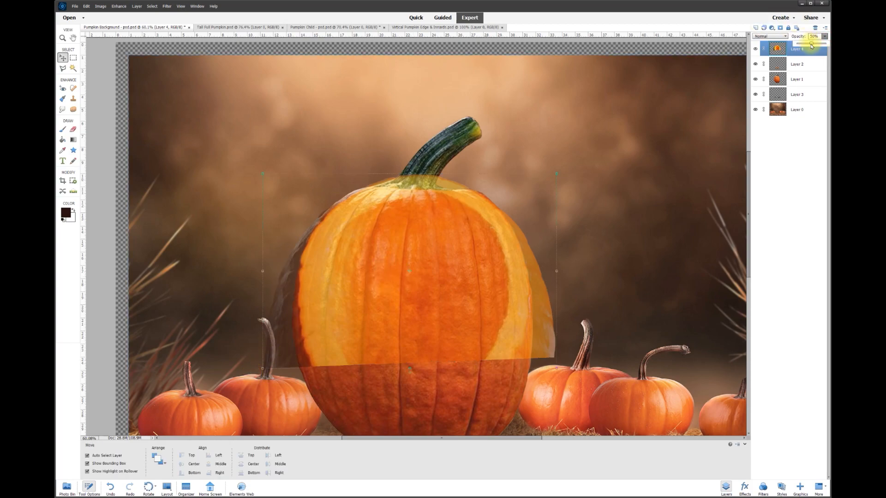
drag(828, 46, 828, 44)
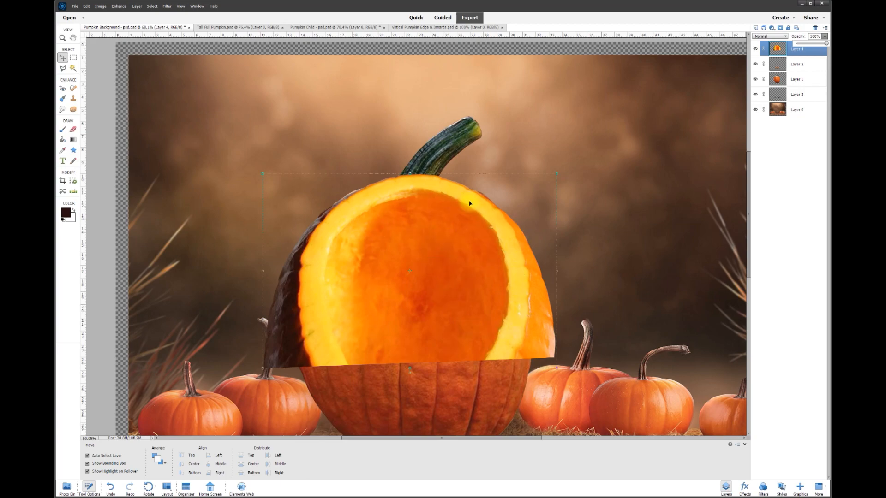
Duplicate the pumpkin insides layer under its suggested name and hide the copy.
right_click(804, 52)
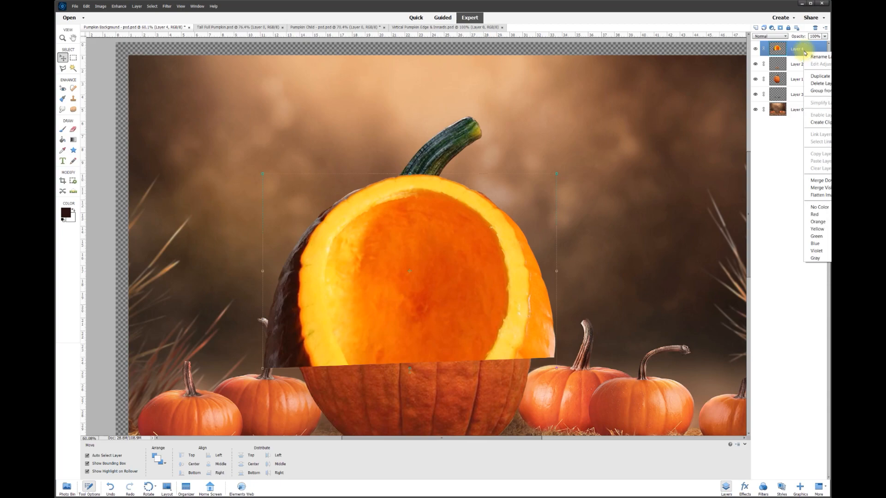
click(820, 76)
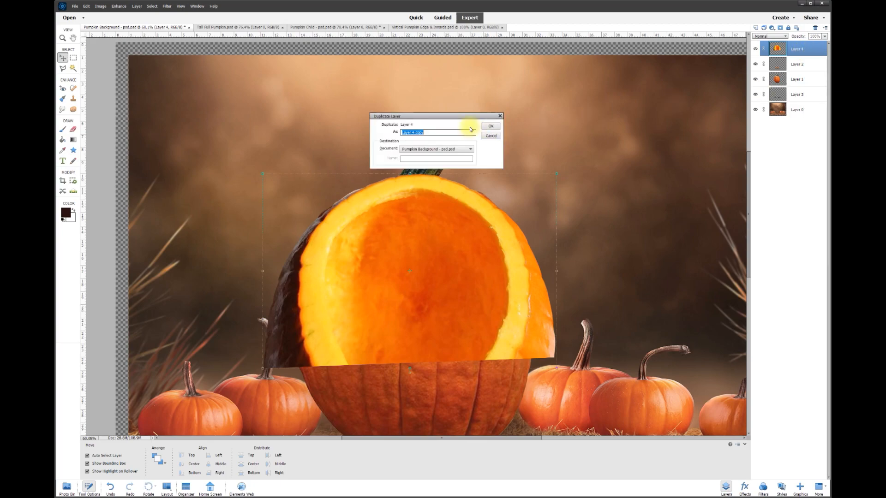
click(488, 128)
click(755, 49)
On Layer 4, erase a thin line along the inner edge of the yellow pumpkin rim with a soft 25 px eraser brush.
click(792, 60)
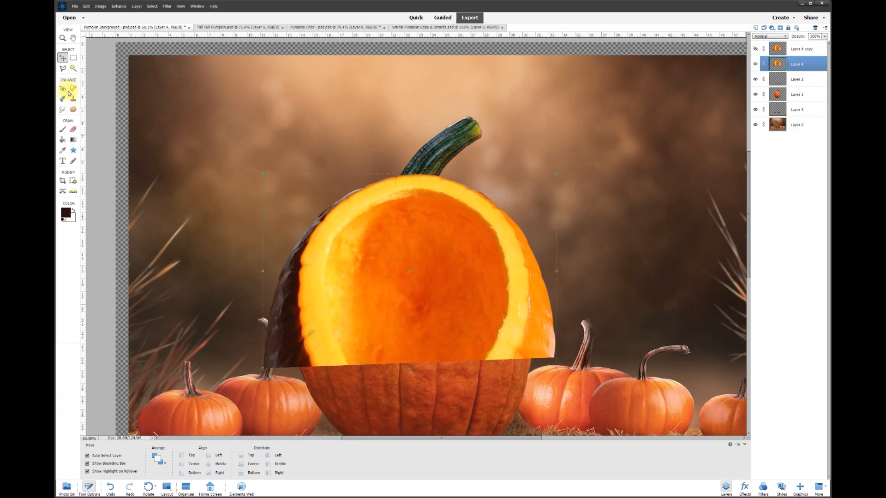
click(74, 128)
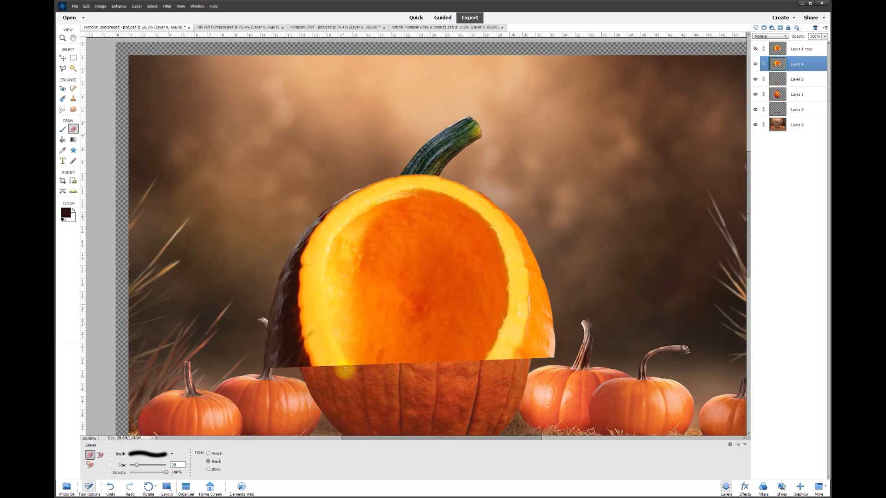
drag(332, 369, 333, 342)
mouse_move(346, 228)
mouse_down()
mouse_move(393, 204)
mouse_move(448, 203)
mouse_move(492, 235)
mouse_move(505, 290)
mouse_up()
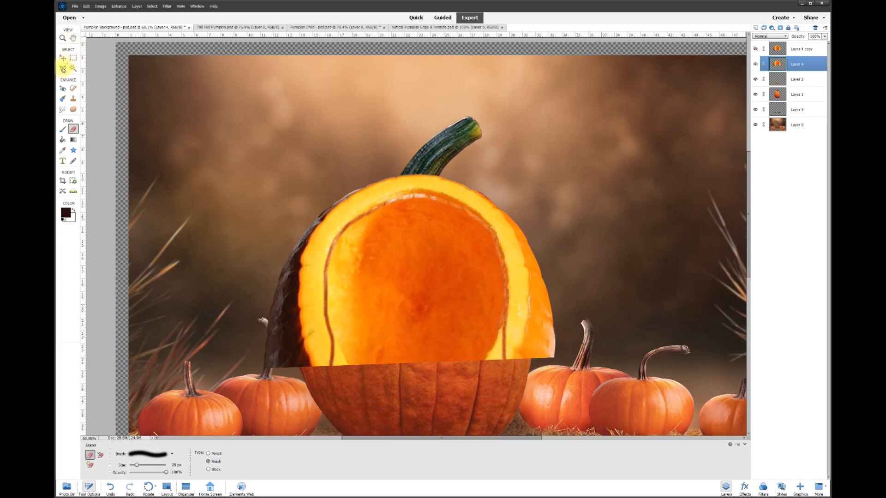
Select the orange interior along the erased line with the Polygonal Lasso, delete it to leave only the cut rim, and deselect.
click(63, 69)
click(328, 374)
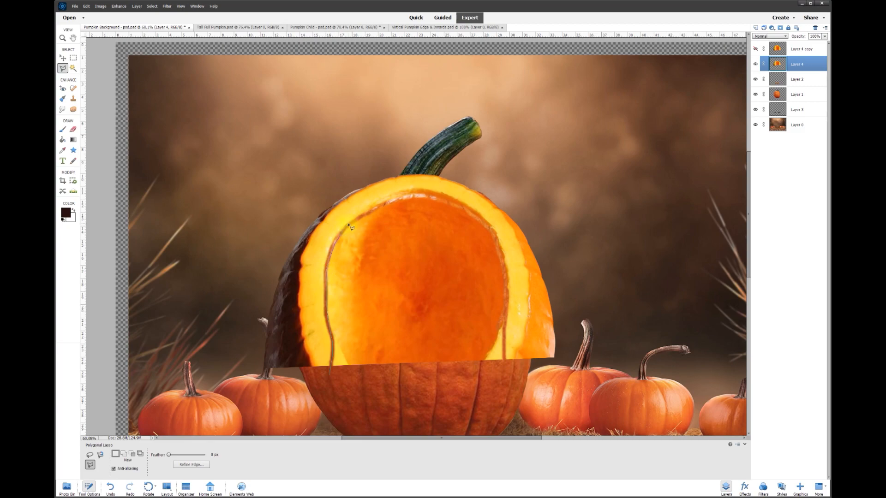
click(388, 202)
click(417, 195)
click(445, 201)
click(495, 235)
click(506, 301)
click(503, 336)
double_click(505, 364)
key(Delete)
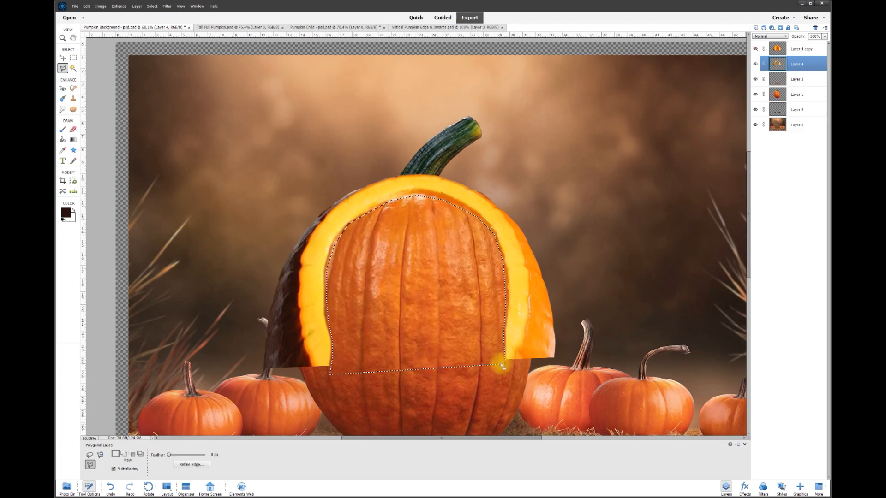
key(ctrl+d)
Set Layer 4's opacity to 50% and erase the lower inner ends of the yellow rim on both sides with a soft 100 px eraser.
scroll(498, 358, up, 1)
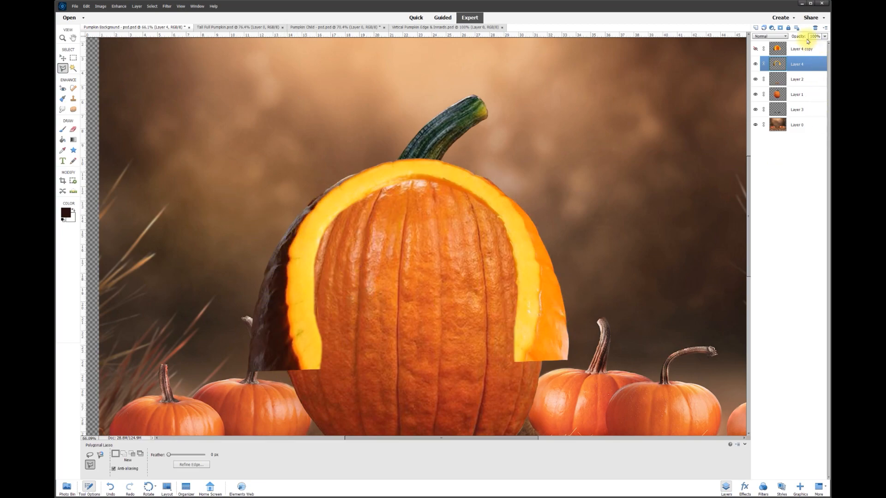
text(50)
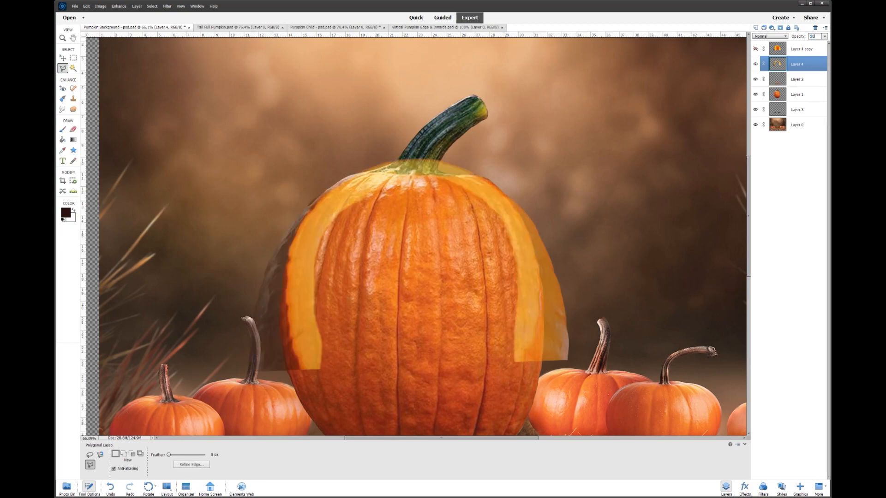
click(72, 131)
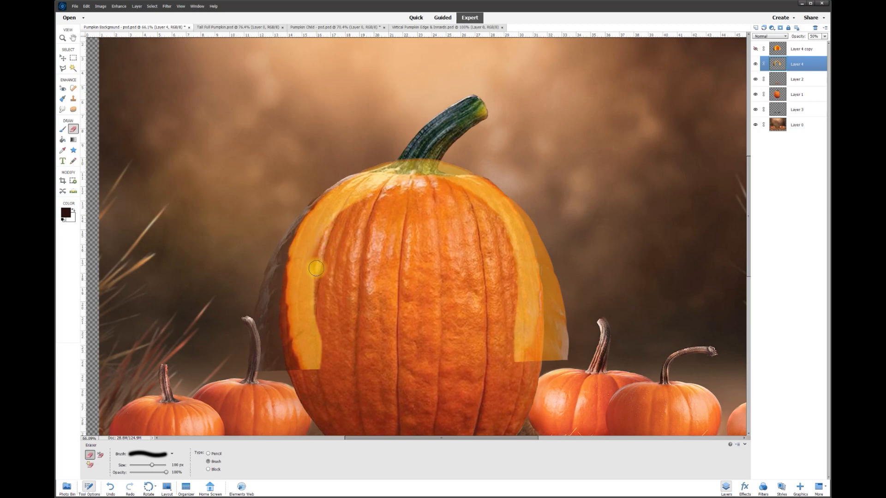
mouse_move(310, 287)
mouse_down()
mouse_move(300, 372)
mouse_move(305, 294)
mouse_move(311, 323)
mouse_up()
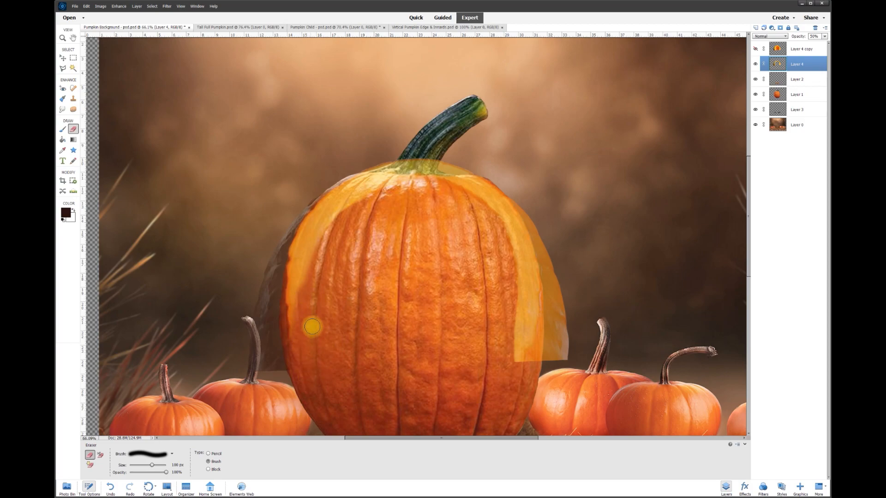
drag(506, 244, 515, 344)
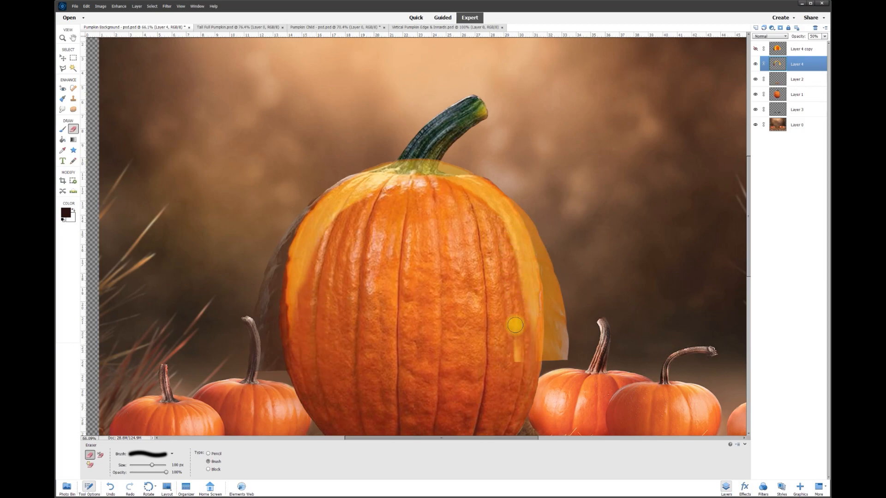
Lasso the dark skin extending past the tall pumpkin's left edge on Layer 4 and delete it.
click(63, 69)
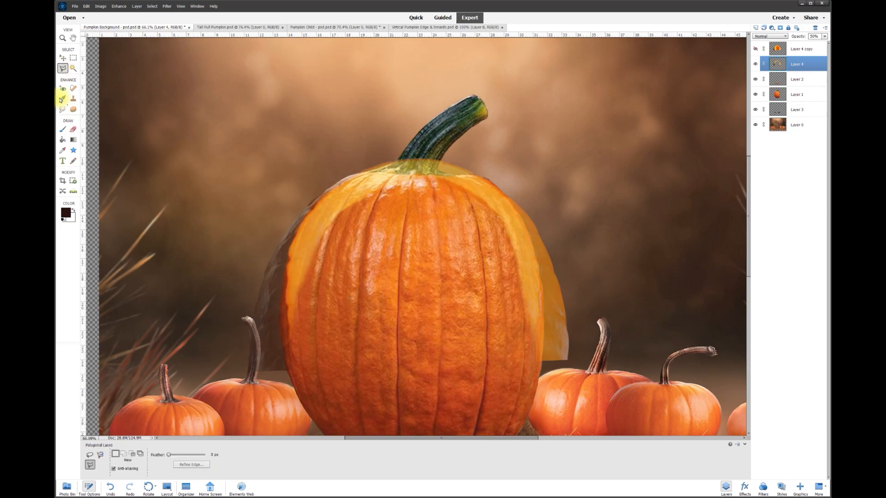
scroll(275, 282, up, 3)
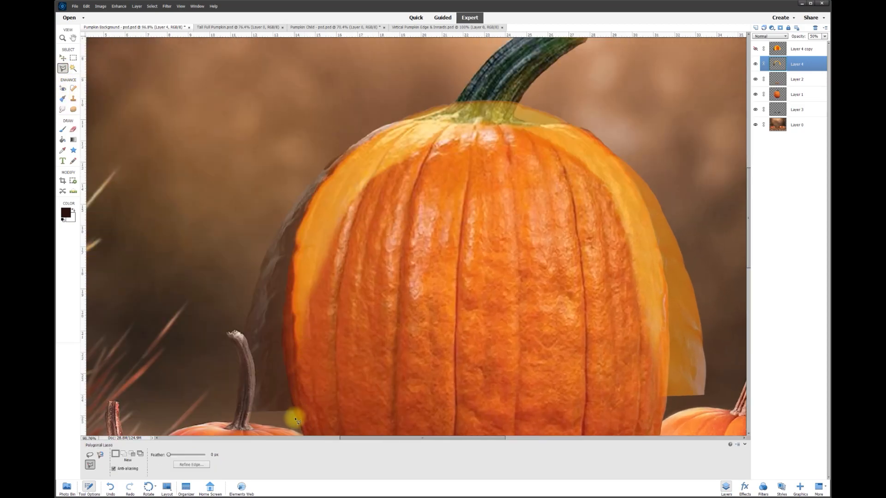
scroll(294, 413, down, 3)
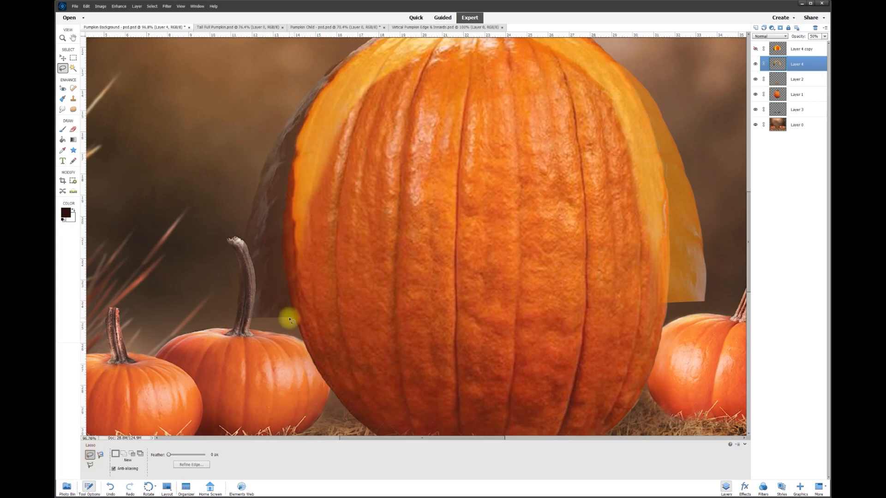
mouse_move(293, 310)
mouse_down()
mouse_move(283, 227)
mouse_move(294, 155)
mouse_move(311, 108)
mouse_move(352, 51)
mouse_move(234, 119)
mouse_move(207, 215)
mouse_move(189, 313)
mouse_move(275, 344)
mouse_up()
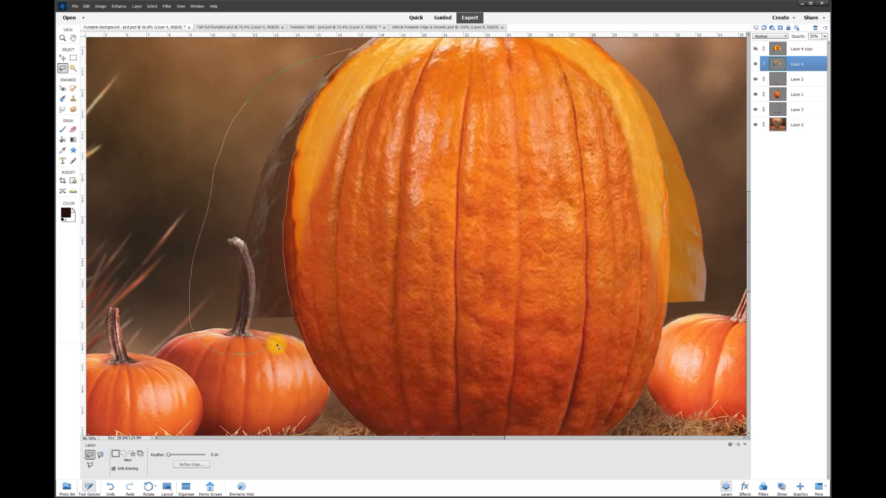
key(Delete)
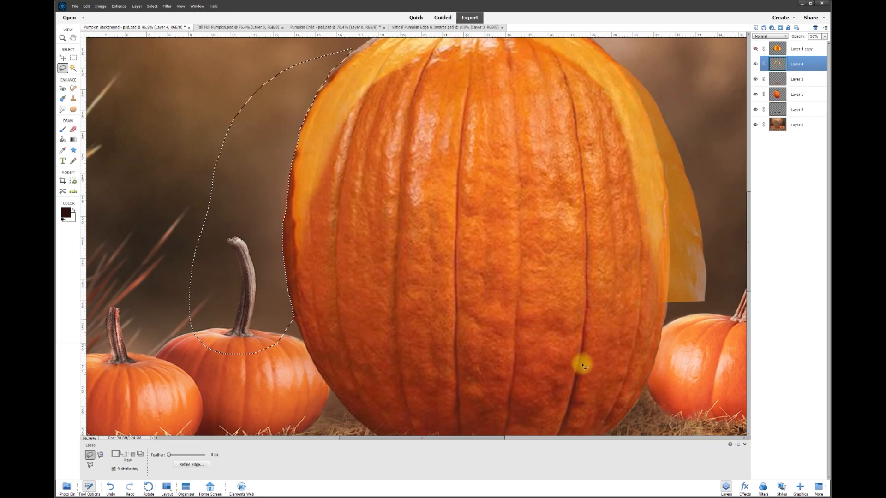
Lasso and delete the excess skin past the tall pumpkin's right edge, deselect, and restore Layer 4's opacity to 100%.
drag(500, 438, 538, 441)
mouse_move(482, 49)
mouse_down()
mouse_move(517, 118)
mouse_move(538, 264)
mouse_move(527, 56)
mouse_up()
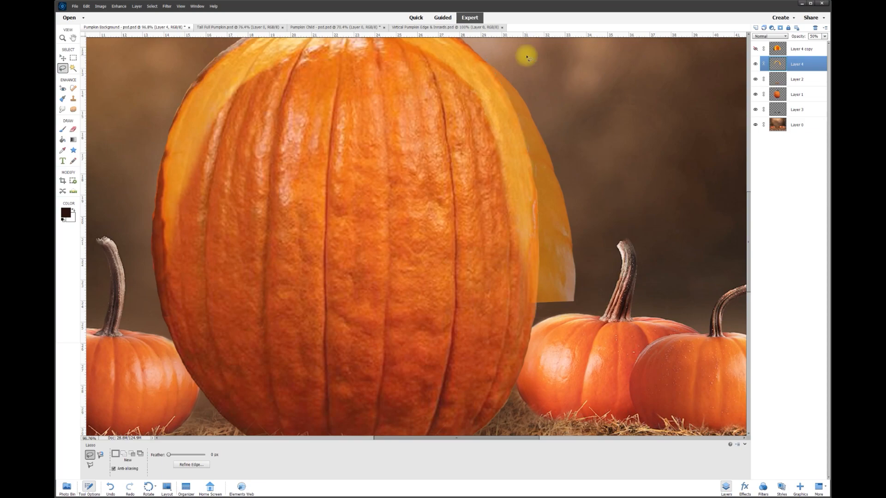
key(Delete)
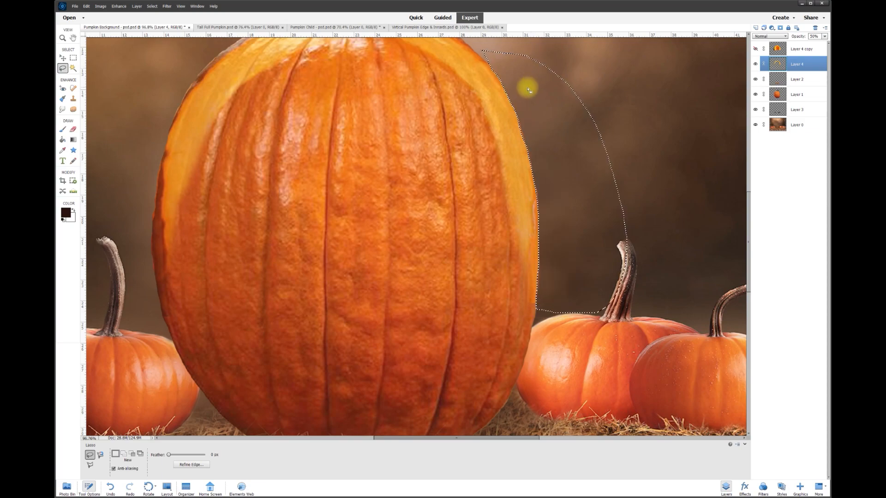
key(ctrl+d)
key(ctrl+minus)
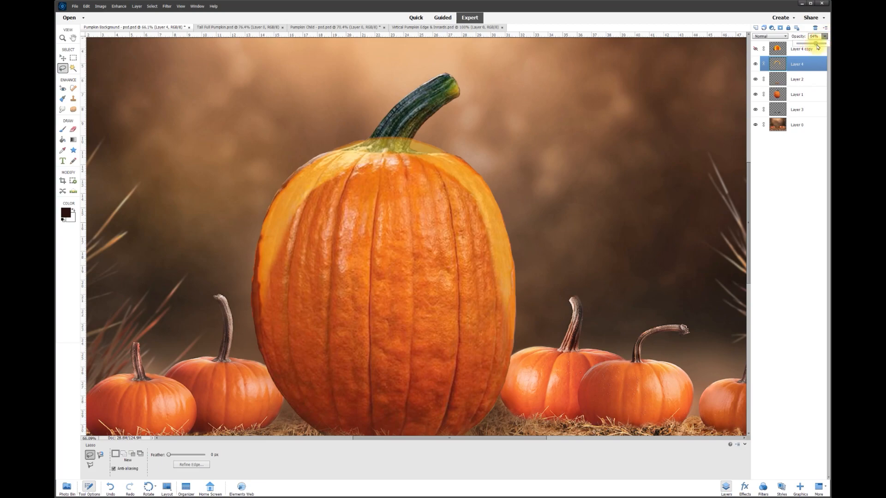
drag(817, 47, 827, 43)
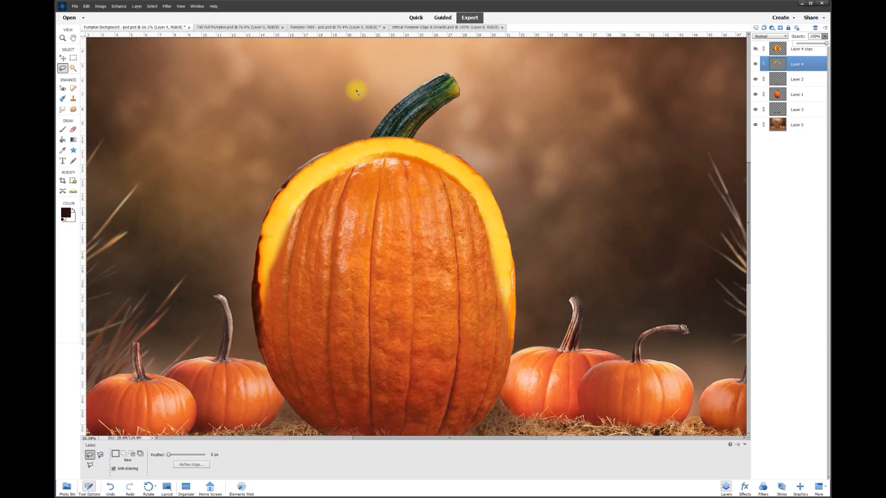
Adjust the pumpkin rim's tone on Layer 4 with Brightness/Contrast.
click(118, 6)
mouse_move(120, 90)
click(226, 98)
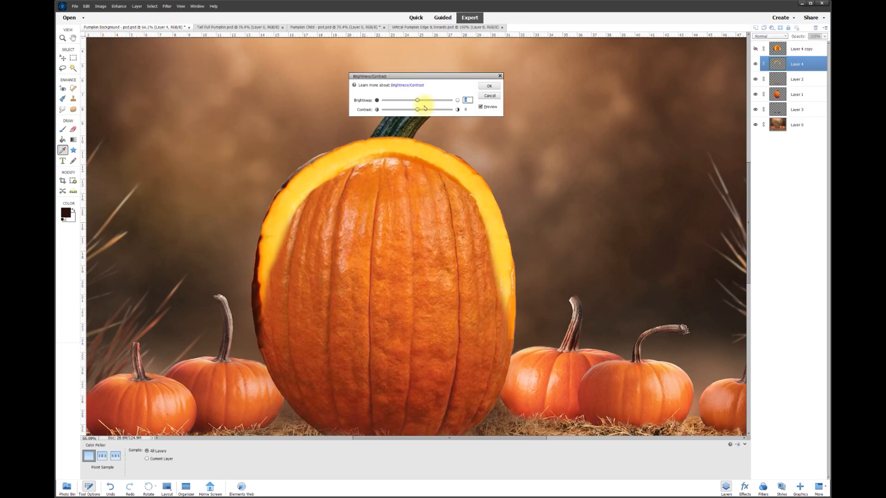
drag(400, 114, 418, 101)
click(488, 86)
key(l)
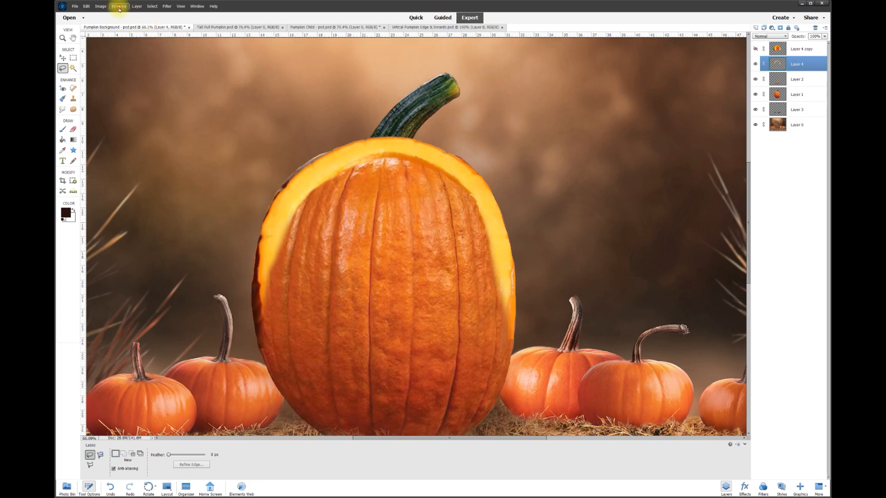
Lower the saturation of the yellow rim on Layer 4 with Hue/Saturation to give it a paler cut-flesh color.
click(118, 9)
mouse_move(143, 83)
click(239, 90)
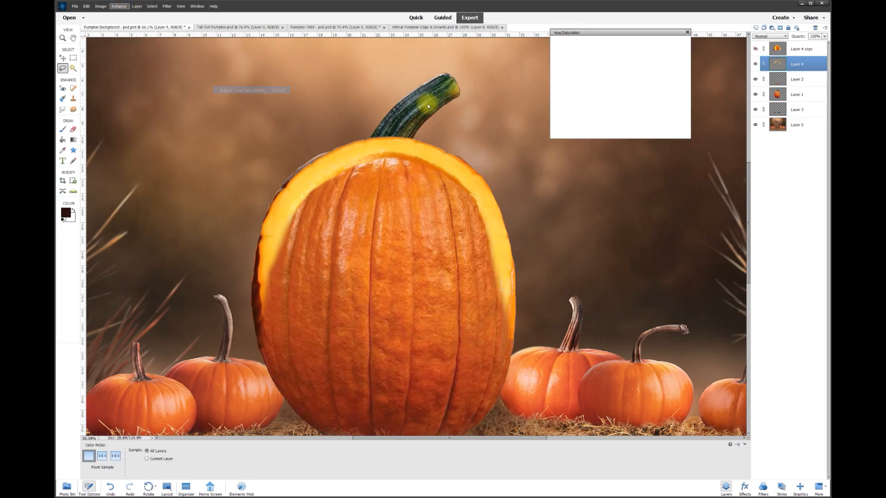
drag(608, 94, 596, 94)
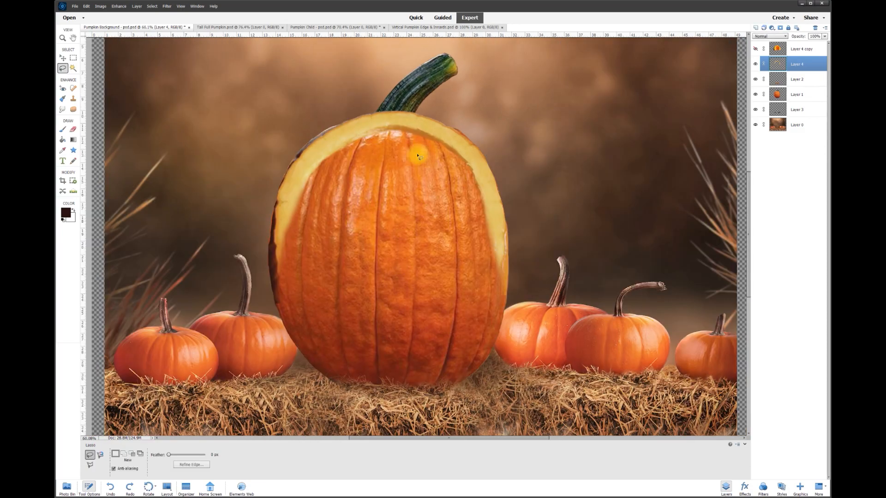
scroll(429, 183, up, 1)
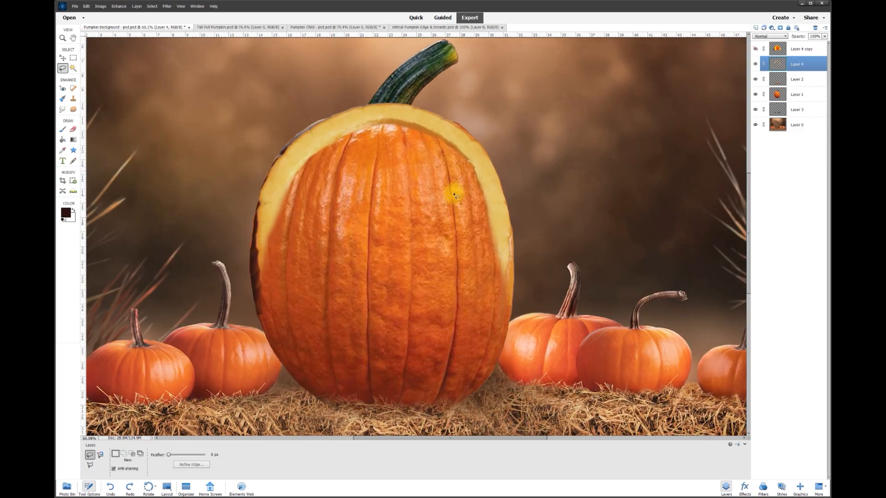
On Layer 1, lasso the pumpkin's stem, top and central front, cut the area to a new layer, and move that piece to the upper right.
click(756, 94)
click(756, 95)
click(808, 94)
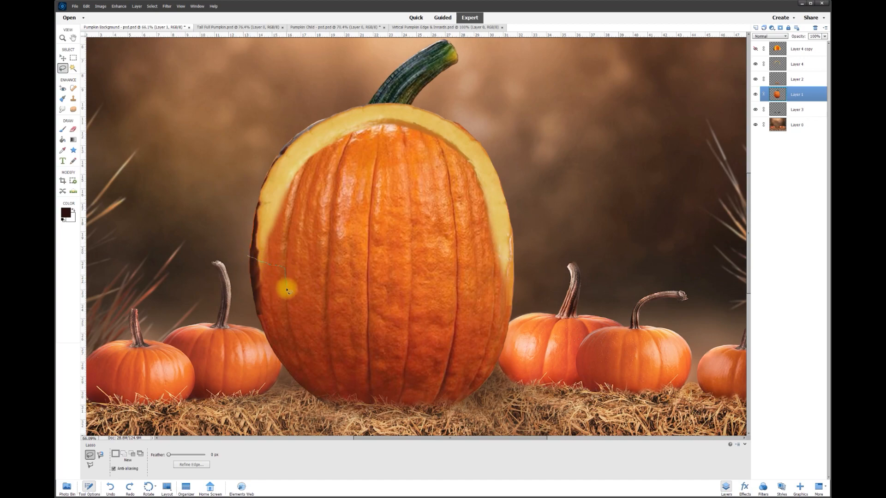
mouse_move(287, 305)
mouse_down()
mouse_move(291, 326)
mouse_move(317, 335)
mouse_move(449, 345)
mouse_up()
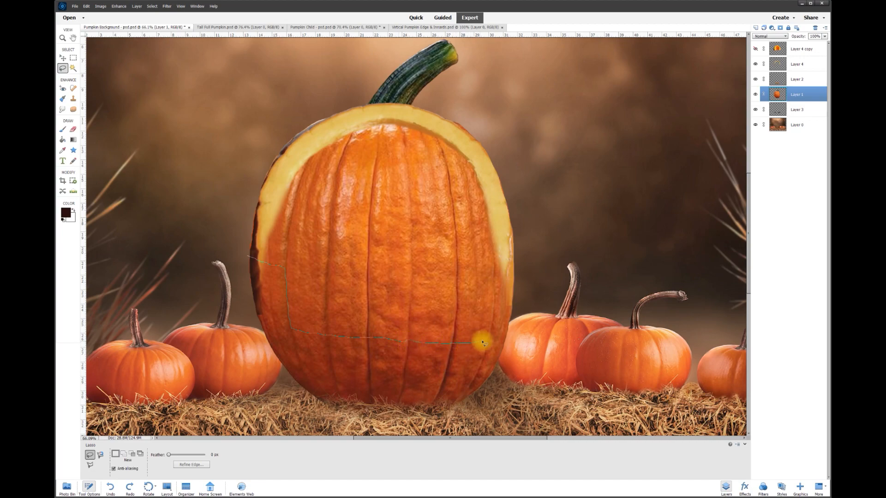
mouse_move(489, 340)
mouse_down()
mouse_move(493, 278)
mouse_move(526, 264)
mouse_move(541, 227)
mouse_move(533, 105)
mouse_move(518, 57)
mouse_move(497, 42)
mouse_up()
mouse_move(424, 41)
mouse_down()
mouse_move(331, 76)
mouse_move(284, 105)
mouse_move(250, 141)
mouse_move(239, 231)
mouse_up()
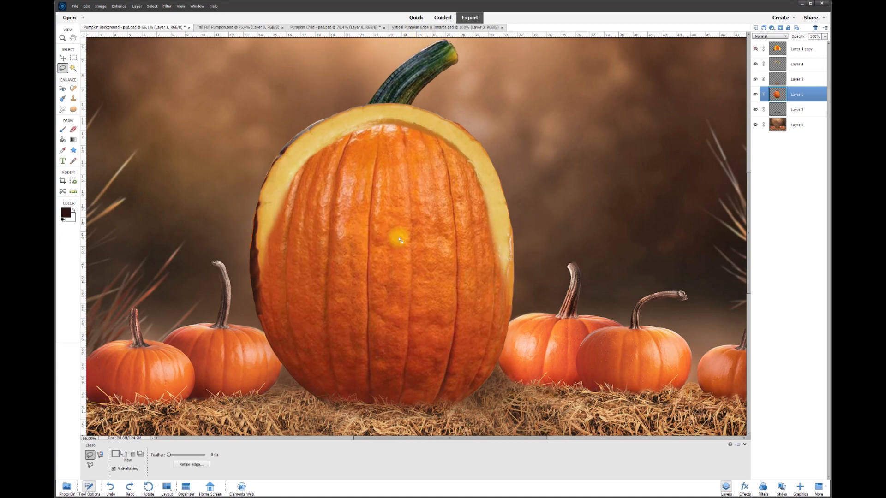
right_click(391, 226)
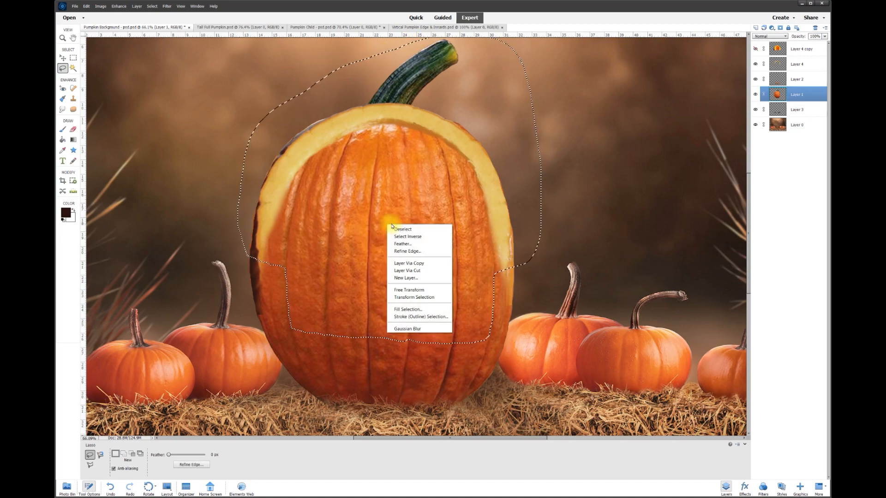
click(438, 270)
key(ctrl+0)
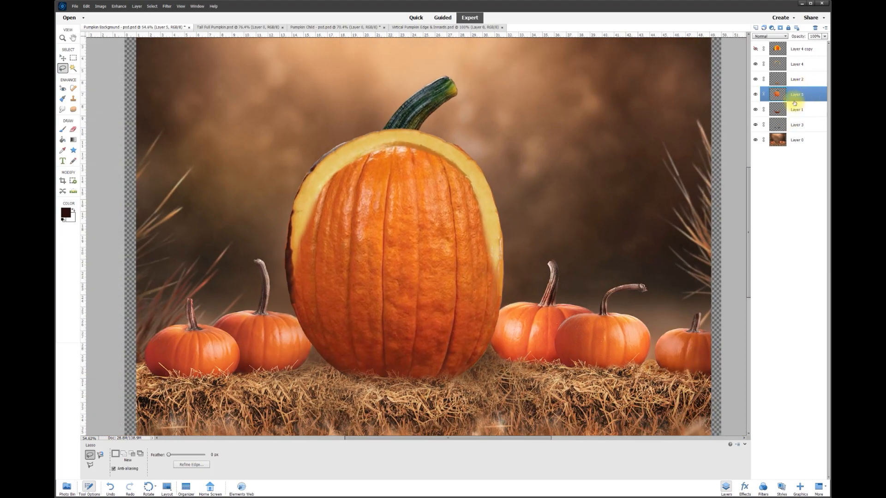
click(62, 57)
drag(451, 93, 655, 69)
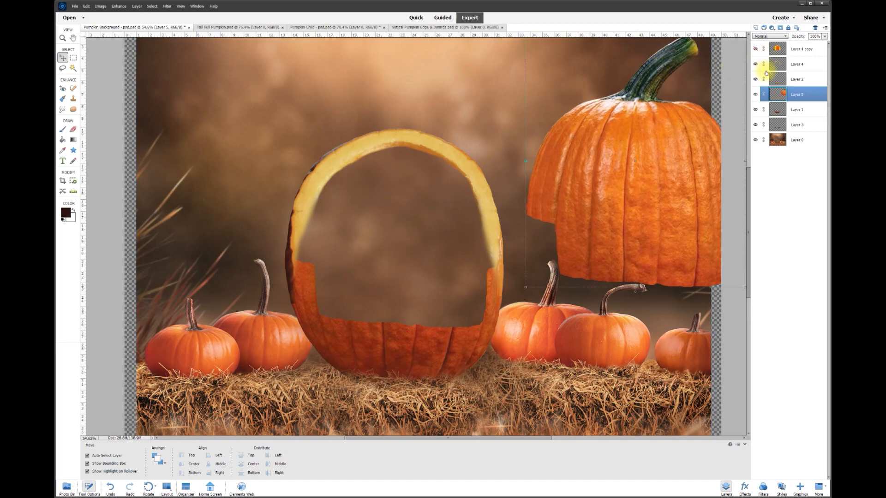
Show Layer 4 copy, place it directly below Layer 4, and align the pumpkin insides with the pale rim.
click(755, 49)
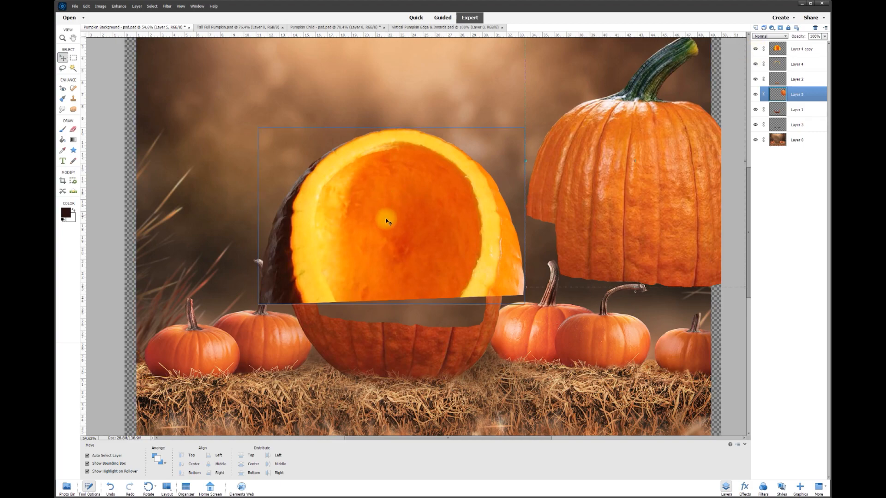
drag(407, 214, 405, 174)
click(795, 51)
drag(794, 51, 796, 71)
drag(408, 172, 410, 209)
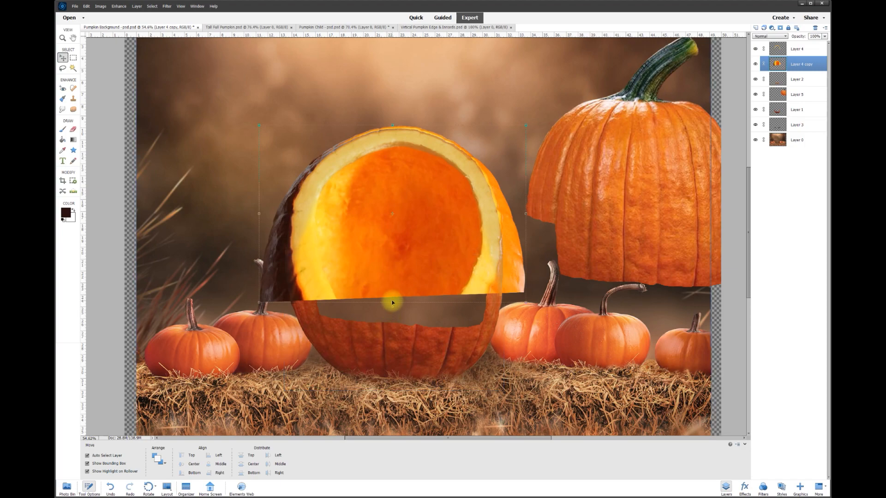
Stretch the pumpkin insides taller and wider to fill the opening, and move Layer 4 copy beneath Layer 1.
drag(392, 302, 395, 344)
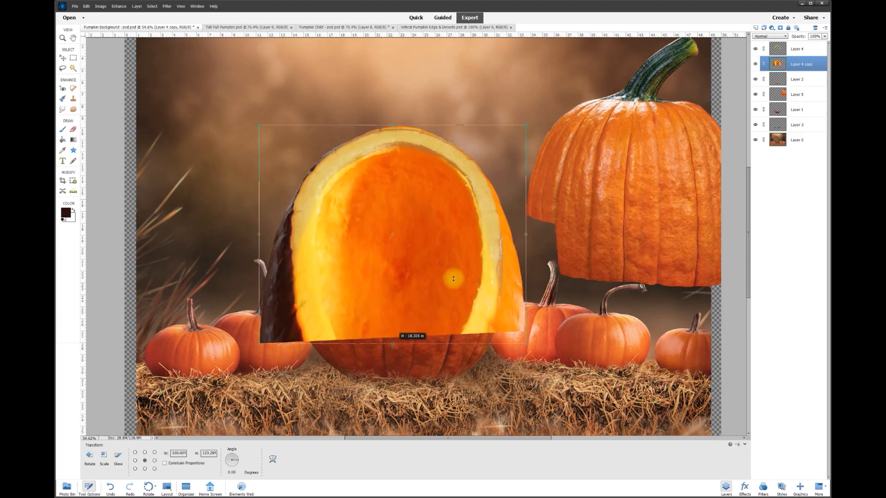
drag(524, 235, 542, 235)
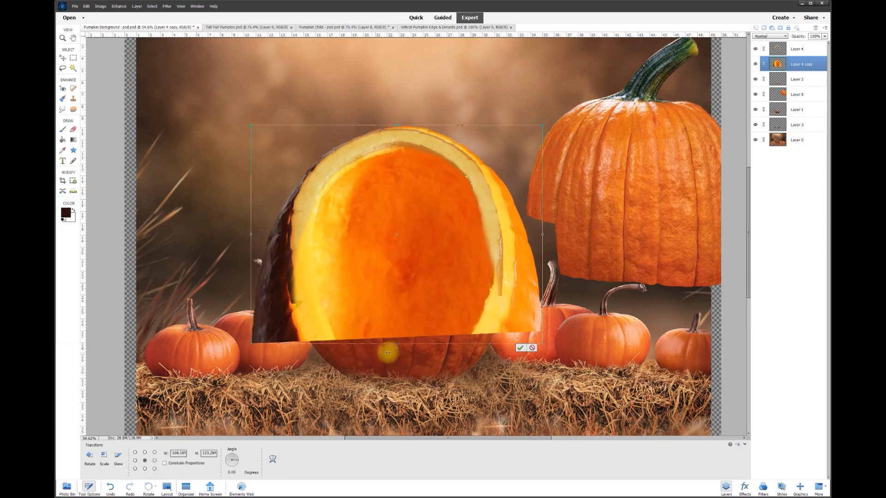
click(518, 349)
drag(804, 63, 801, 111)
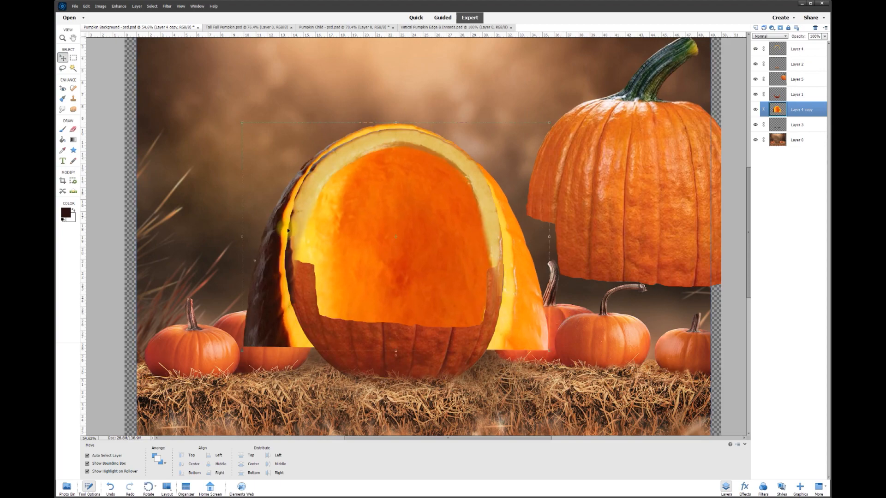
Lasso the parts of Layer 4 copy that stick out around the pumpkin's outline, delete them, and deselect.
click(61, 69)
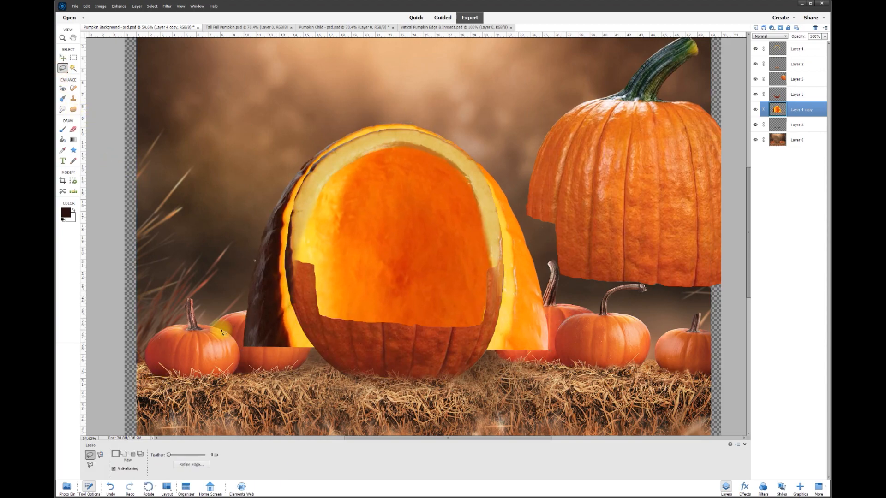
mouse_move(233, 331)
mouse_down()
mouse_move(242, 360)
mouse_move(314, 368)
mouse_move(323, 330)
mouse_move(288, 265)
mouse_move(295, 207)
mouse_move(455, 155)
mouse_move(503, 360)
mouse_up()
click(236, 317)
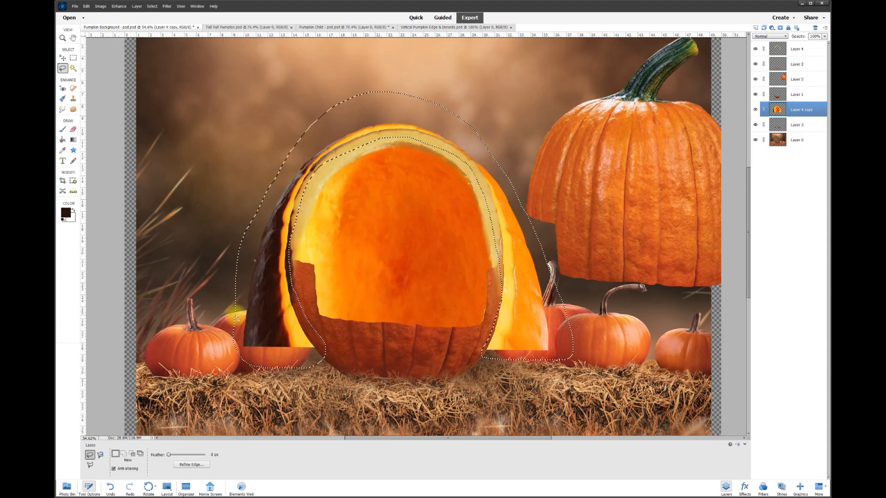
key(Delete)
click(227, 123)
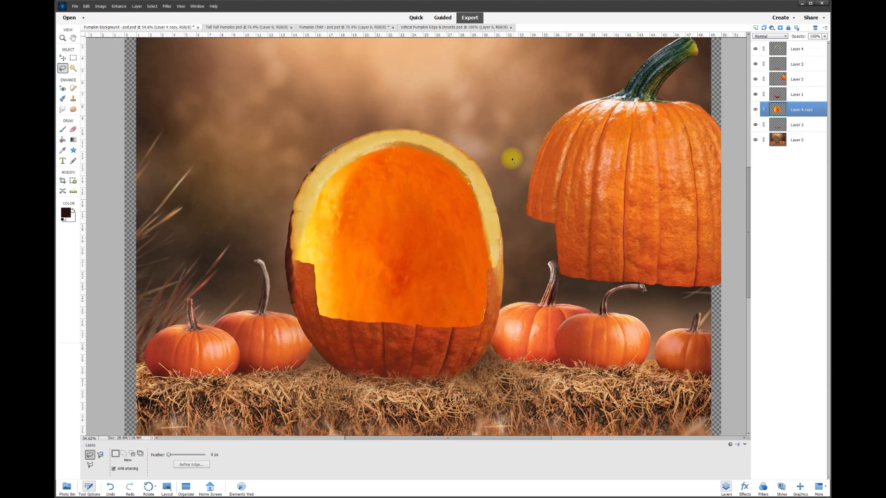
Move the cut-away pumpkin top on Layer 5 further right, partly past the edge of the background.
click(63, 58)
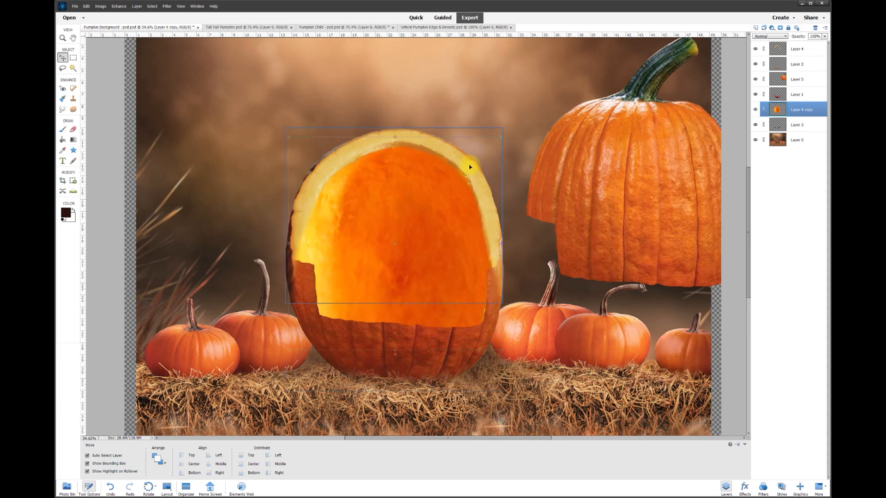
drag(604, 149, 685, 157)
click(480, 313)
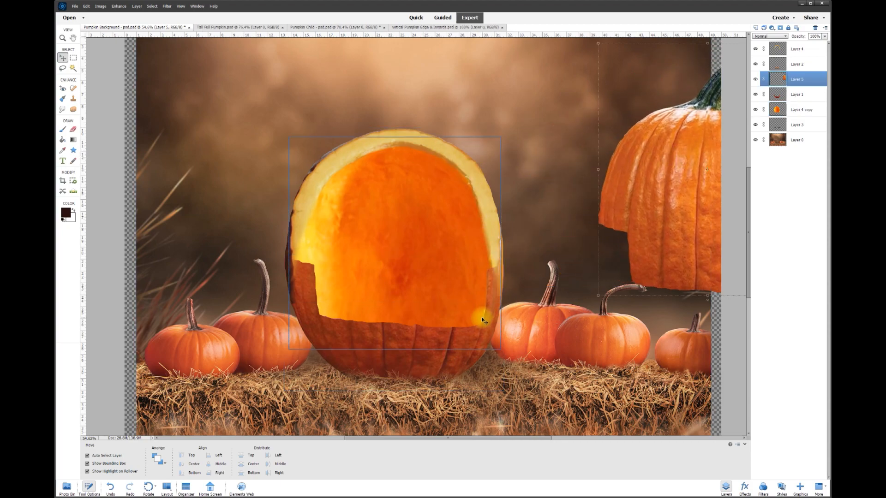
Add a new layer above Layer 4 copy and lasso a band around the pumpkin opening's sides and bottom, forming the missing lower rim.
click(803, 113)
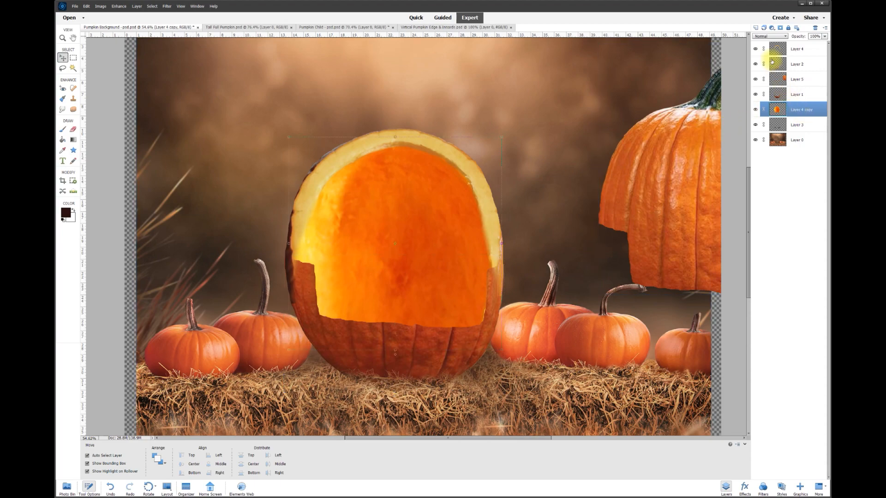
click(755, 28)
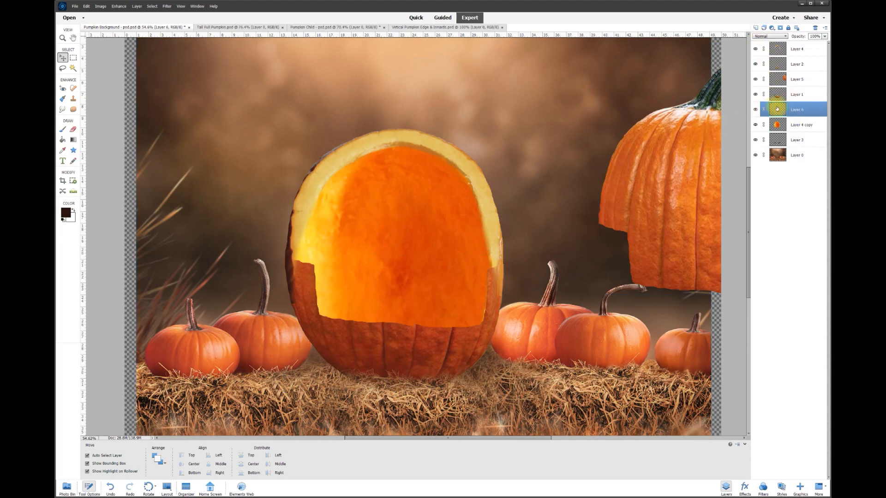
click(63, 69)
drag(282, 277, 310, 201)
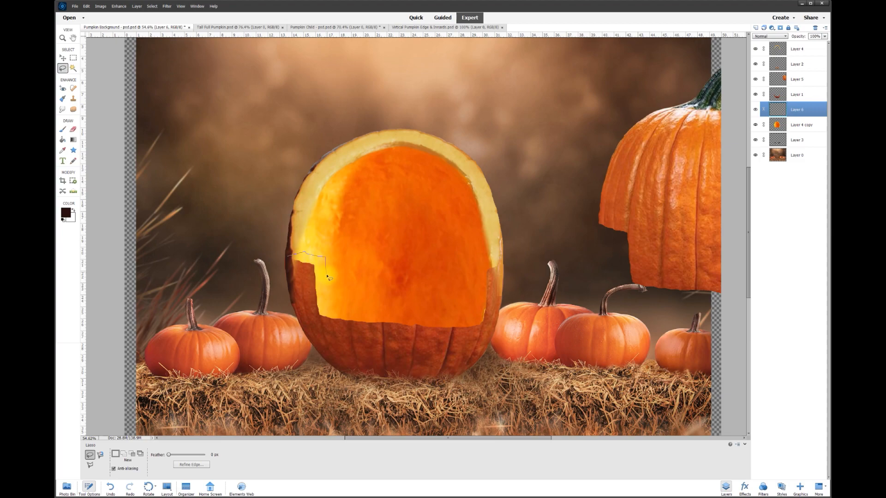
mouse_move(328, 313)
mouse_down()
mouse_move(451, 319)
mouse_move(477, 305)
mouse_up()
mouse_move(492, 256)
mouse_down()
mouse_move(498, 300)
mouse_move(429, 356)
mouse_move(328, 347)
mouse_move(297, 299)
mouse_move(289, 256)
mouse_up()
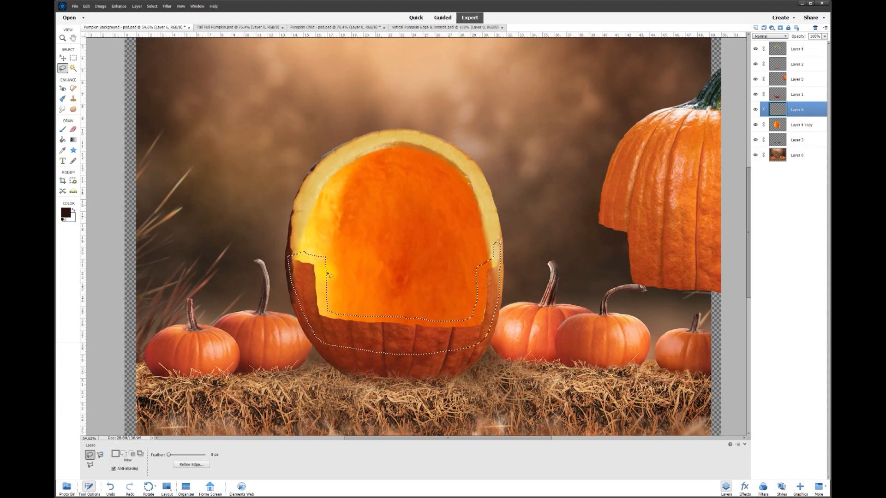
Fill the selection with the pale colour sampled from the cut rim, deselect, and smudge the fill's left end into the existing rim.
click(62, 150)
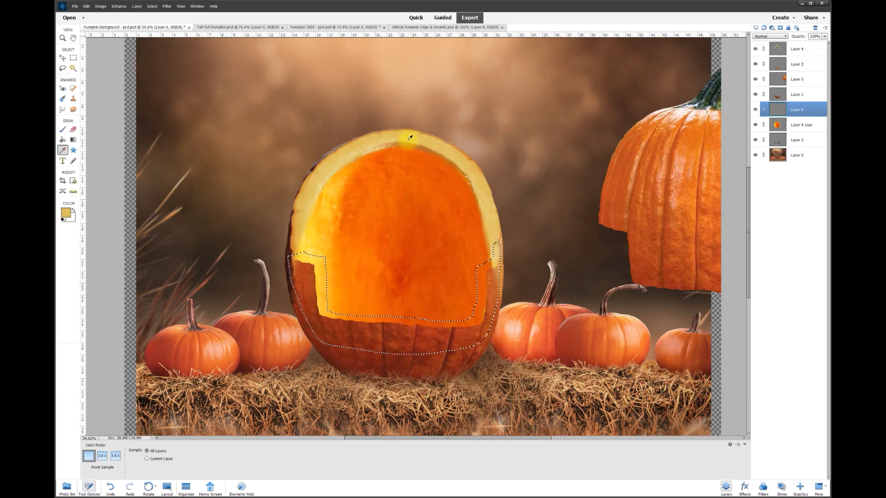
click(384, 145)
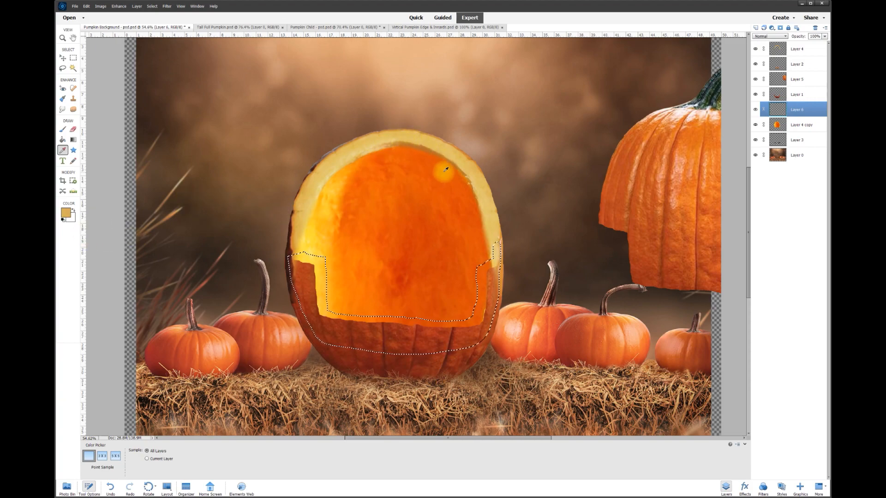
key(k)
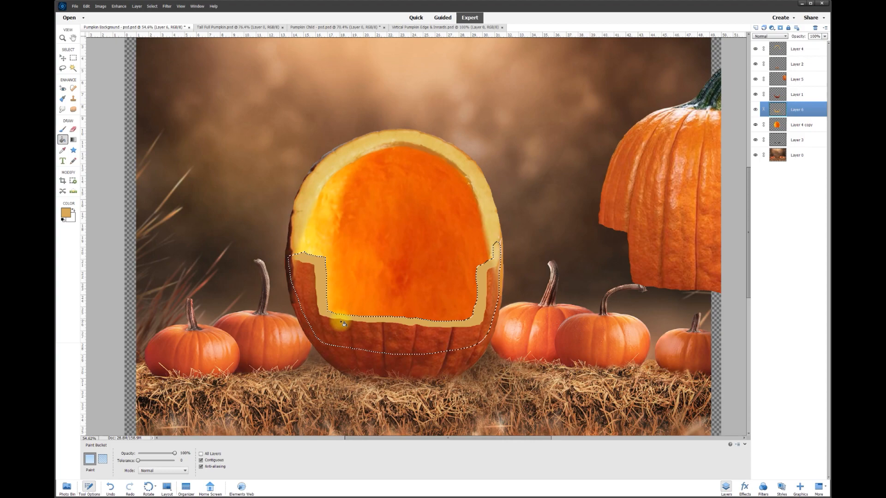
click(62, 109)
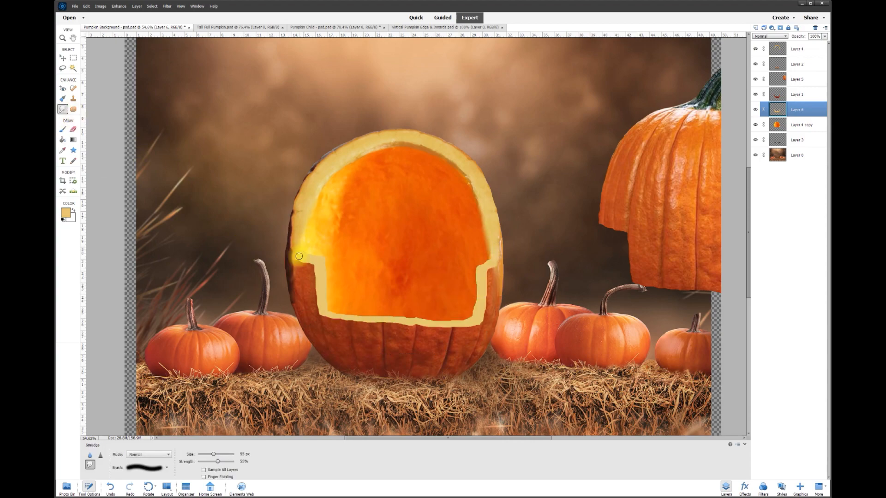
mouse_move(299, 252)
mouse_down()
mouse_move(303, 228)
mouse_move(308, 254)
mouse_up()
Soften the lower rim layer with a Gaussian Blur of 3.5 pixels.
click(63, 60)
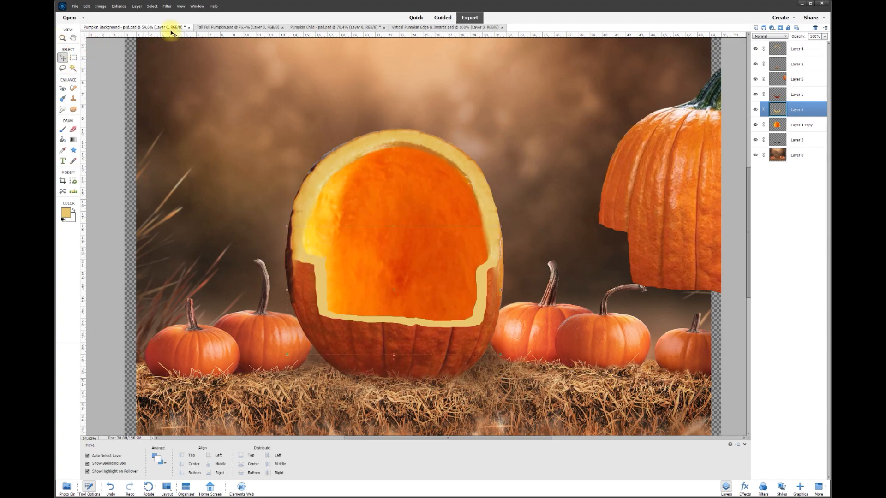
click(165, 6)
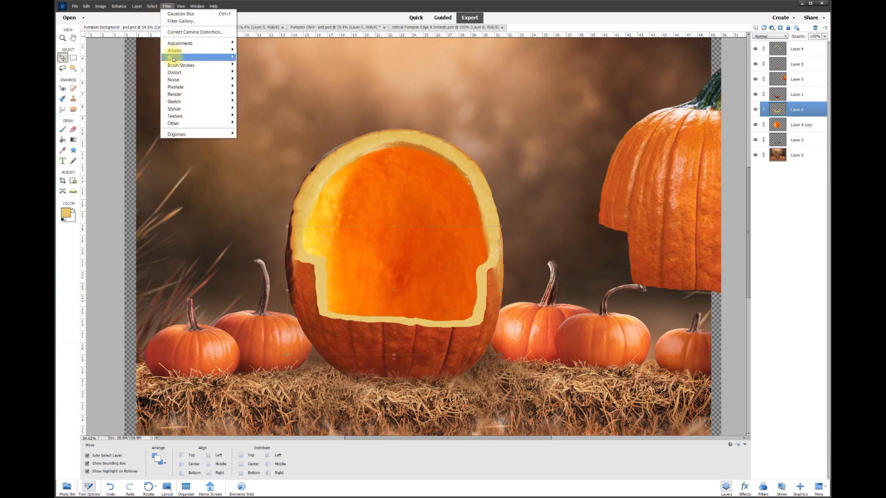
mouse_move(171, 58)
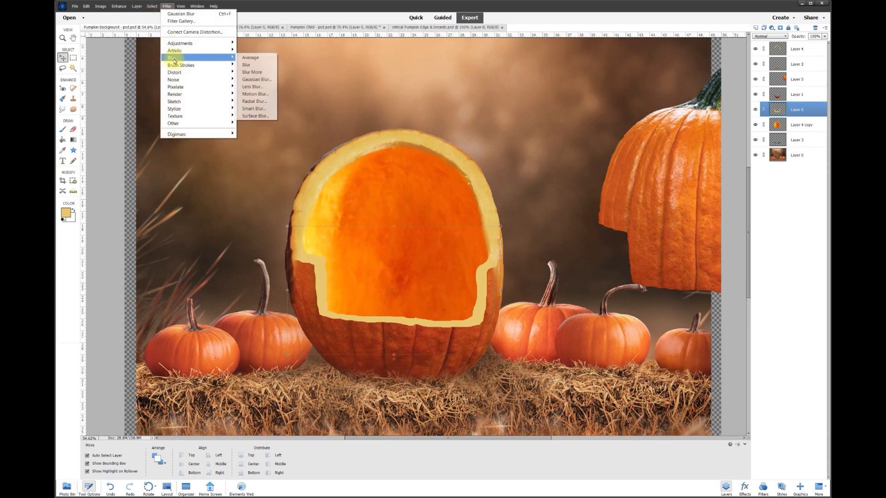
click(252, 79)
drag(565, 185, 582, 186)
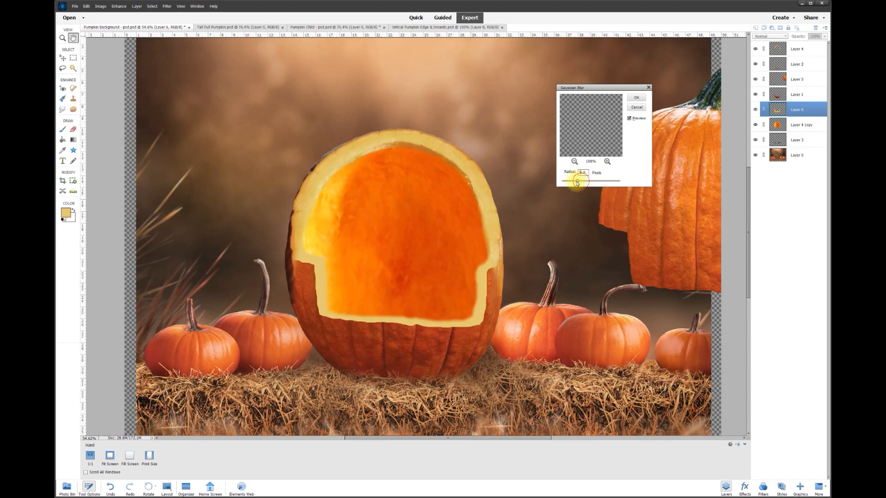
drag(574, 183, 570, 181)
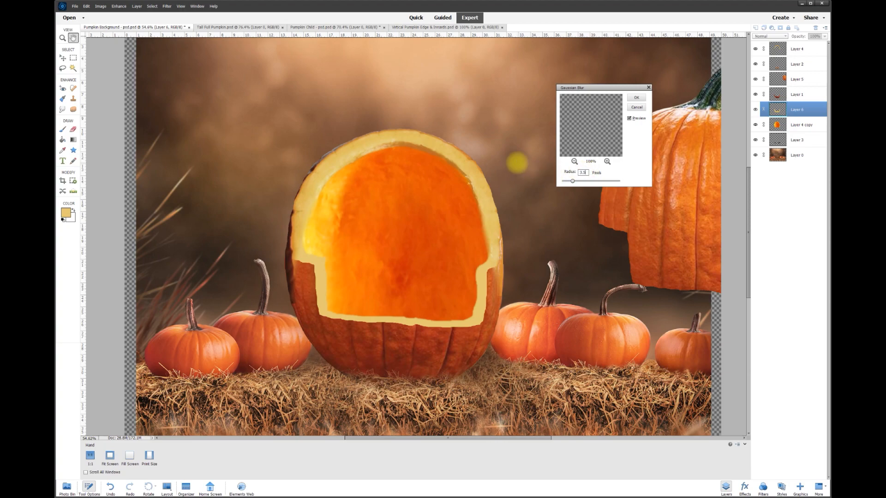
click(636, 97)
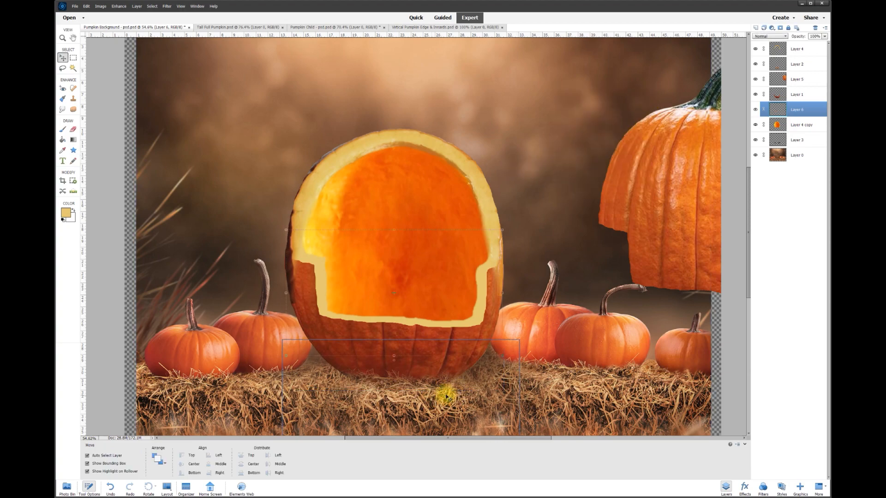
Smudge the lower rim's inner edge to make it slightly irregular where it meets the orange insides.
key(r)
mouse_move(312, 268)
mouse_down()
mouse_move(326, 310)
mouse_move(438, 327)
mouse_move(486, 320)
mouse_move(451, 313)
mouse_up()
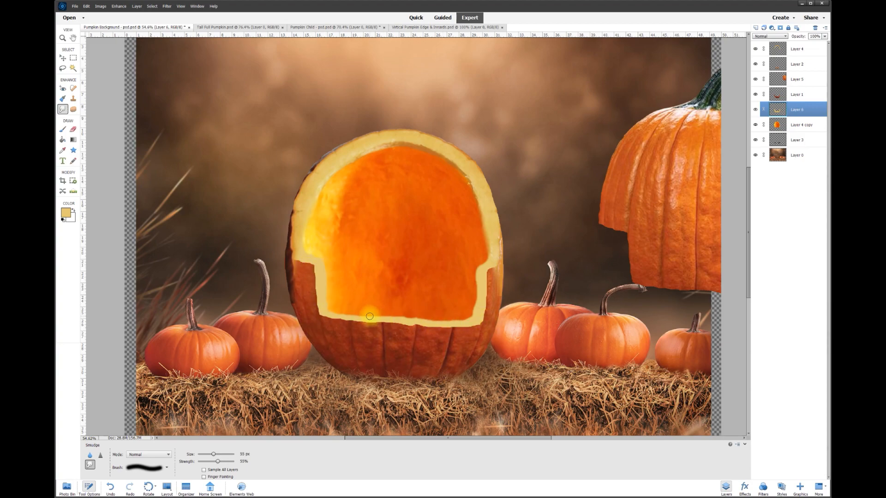
mouse_move(373, 153)
mouse_down()
mouse_move(287, 190)
mouse_move(292, 208)
mouse_move(302, 211)
mouse_move(312, 176)
mouse_move(343, 164)
mouse_up()
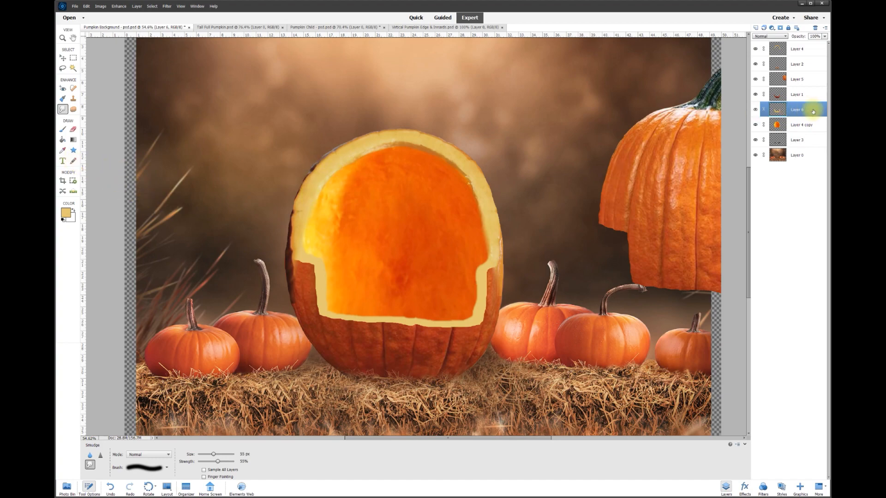
Add a new layer above Layer 6 and sample dark brown from the pumpkin's shaded left edge.
click(755, 27)
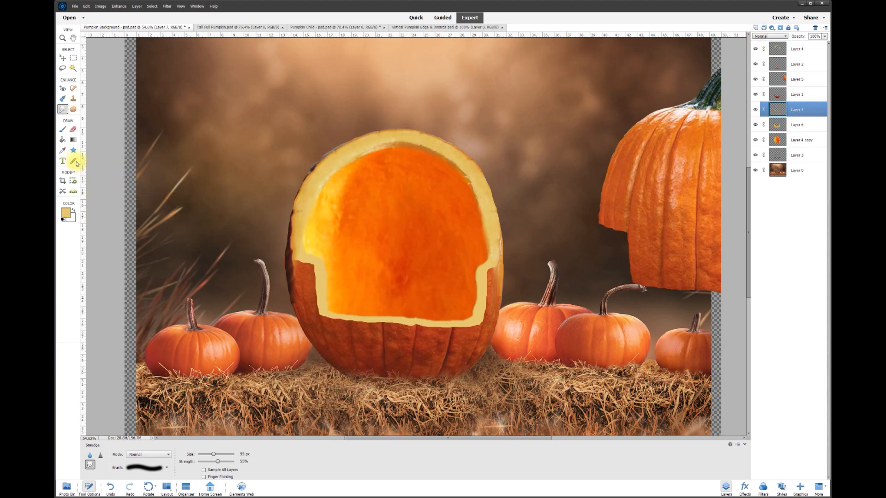
click(63, 150)
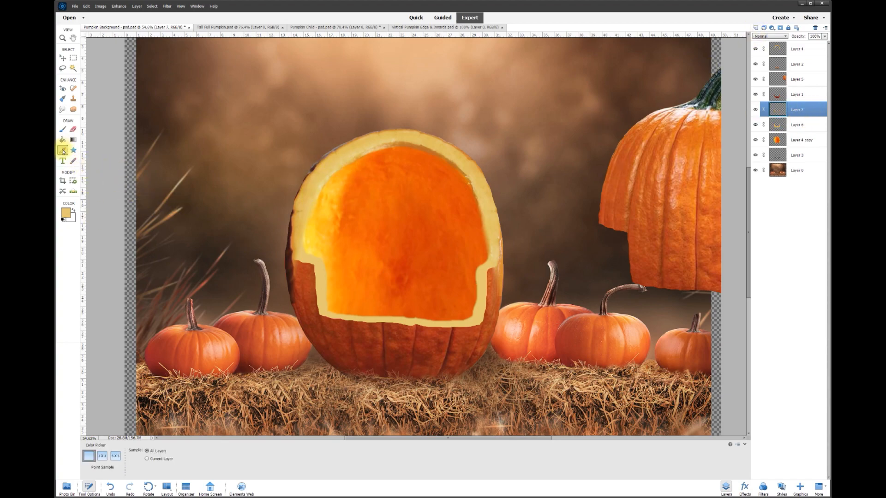
click(287, 251)
Paint short dark lines across the bottom rim in line with the pumpkin's ribs, using a 15 px brush.
click(63, 129)
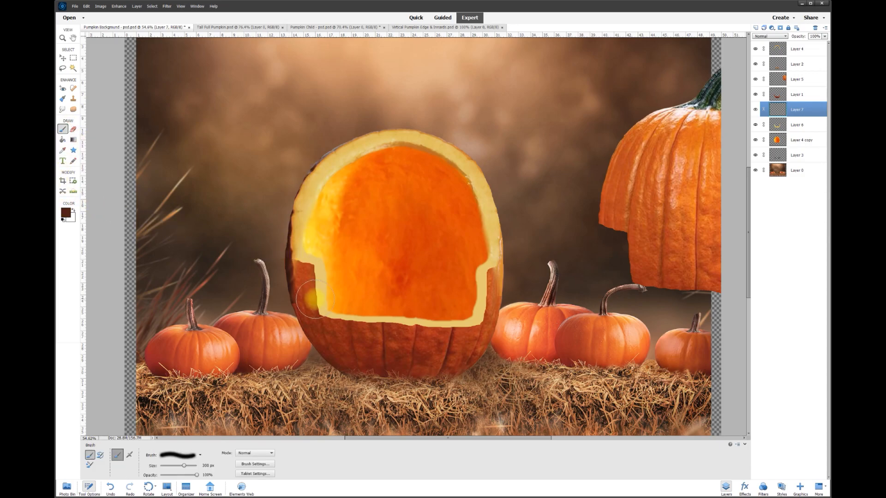
scroll(300, 258, up, 2)
text(15)
key(Return)
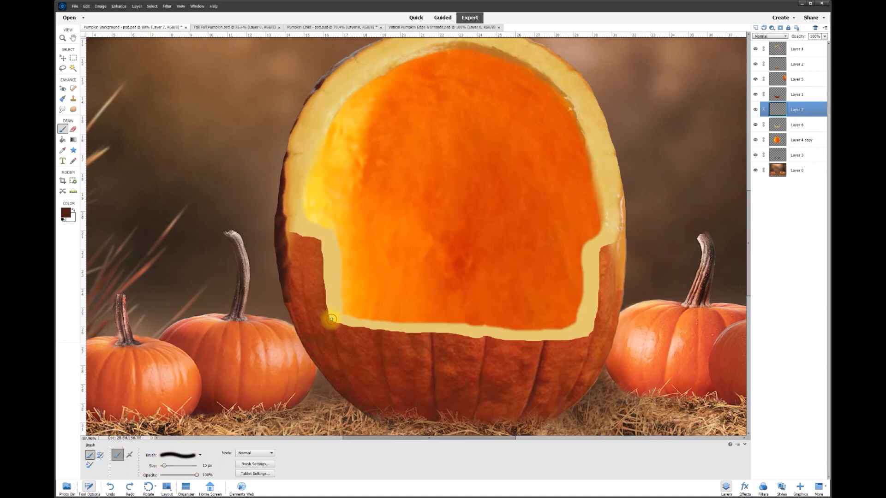
drag(339, 315, 341, 315)
drag(484, 329, 433, 331)
drag(383, 319, 379, 329)
drag(538, 330, 542, 340)
Paint thicker crease lines across the rim's corners on both sides with a 25 px brush.
key(bracketright)
drag(321, 239, 331, 233)
drag(342, 314, 333, 317)
drag(568, 326, 592, 330)
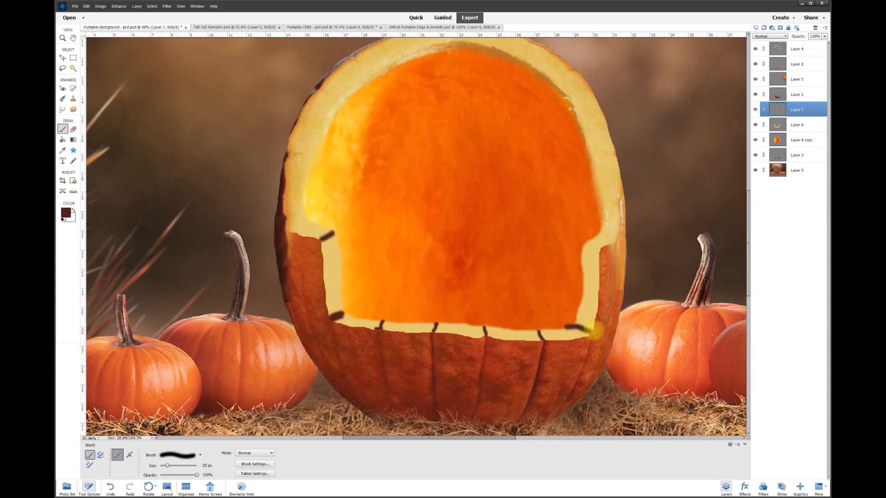
mouse_move(599, 243)
mouse_down()
mouse_move(582, 250)
mouse_move(608, 238)
mouse_up()
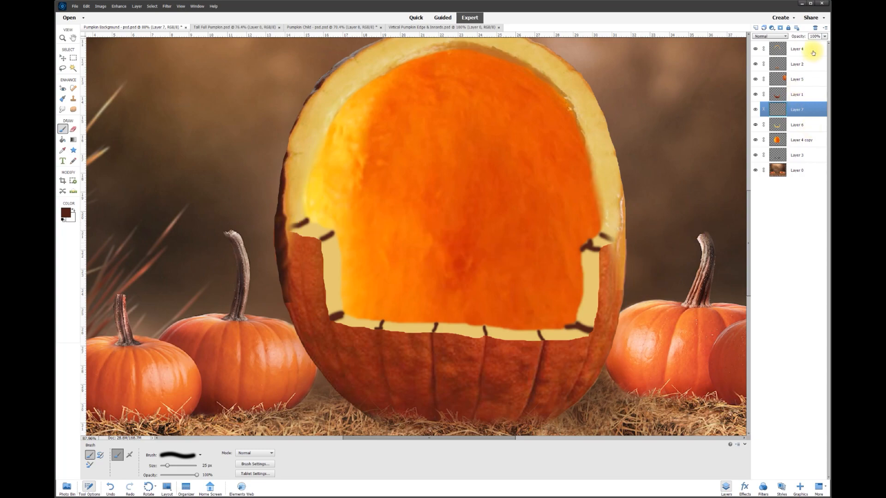
Lower the opacity of the crease lines on Layer 7 to 15%.
drag(817, 45, 794, 44)
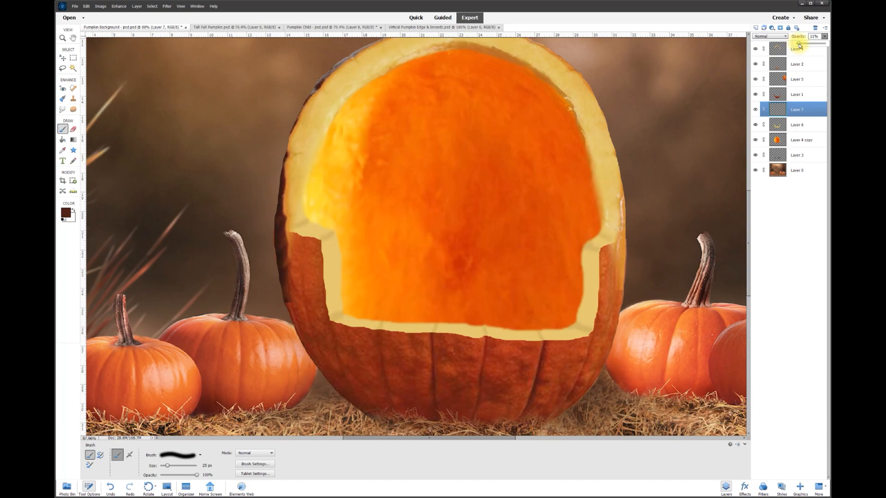
text(15)
key(Return)
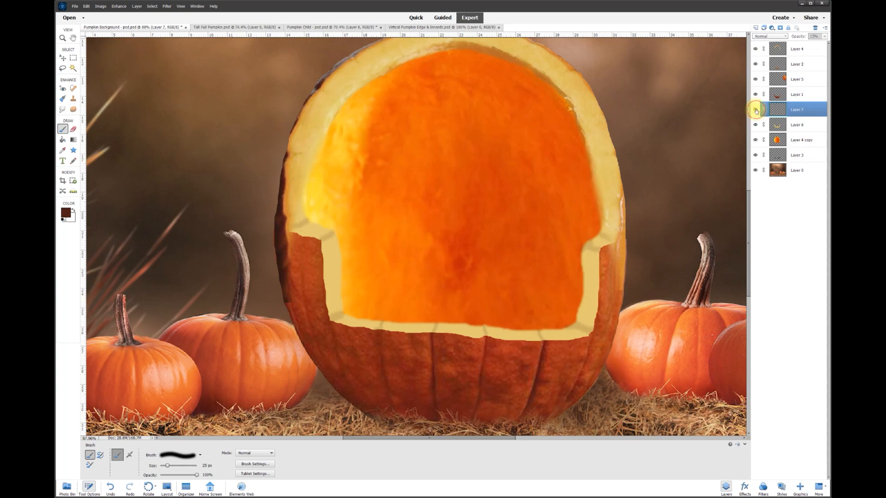
key(v)
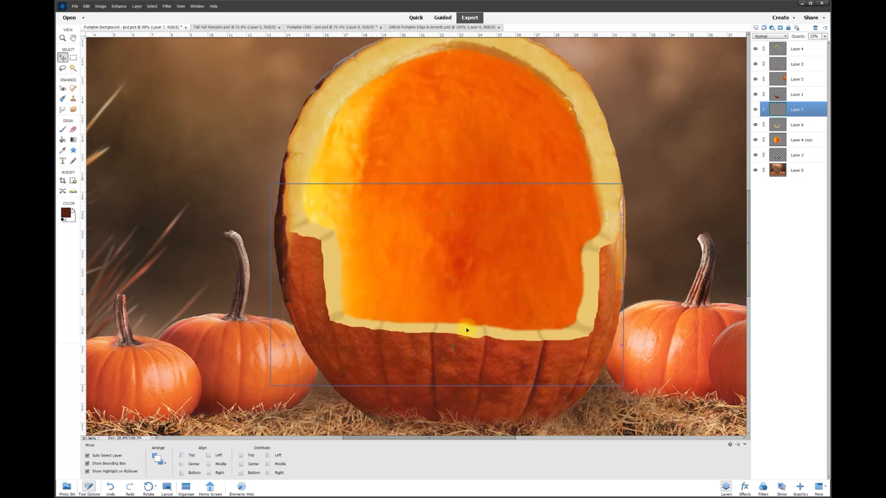
scroll(431, 323, down, 3)
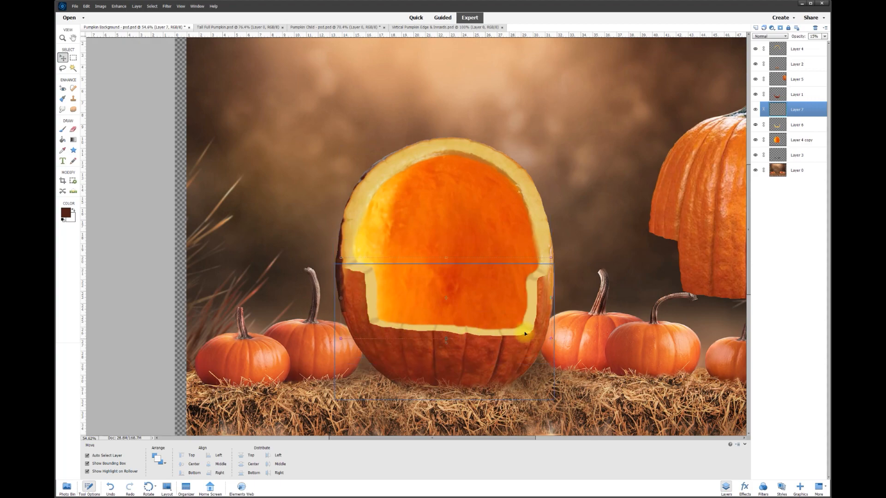
Bring the baby cutout from the Pumpkin Child document into the Pumpkin Background composite and place its layer directly above Layer 5.
click(567, 178)
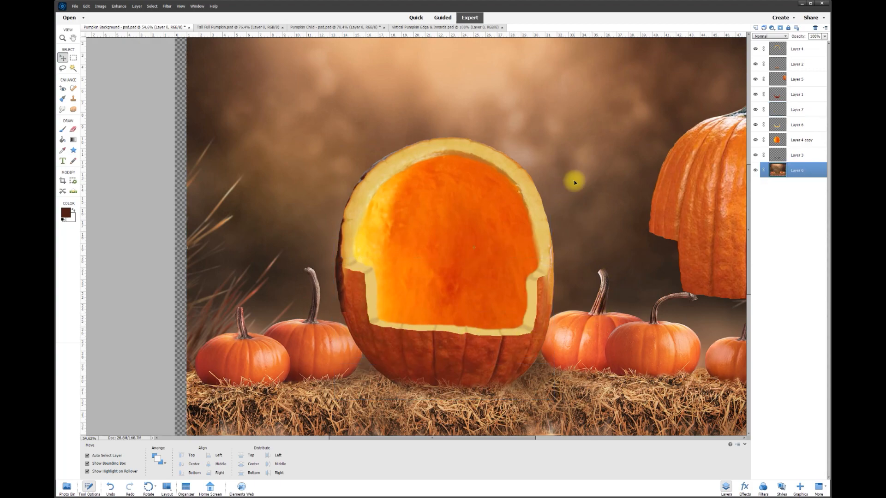
click(315, 28)
drag(429, 145, 472, 124)
drag(789, 174, 802, 72)
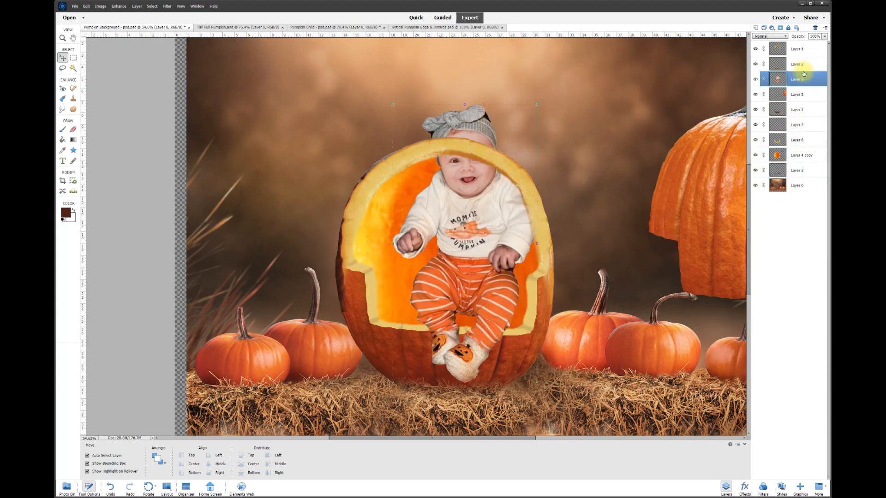
Position the baby inside the hollowed pumpkin and move the baby's layer between Layer 4 and Layer 2.
drag(484, 245, 471, 264)
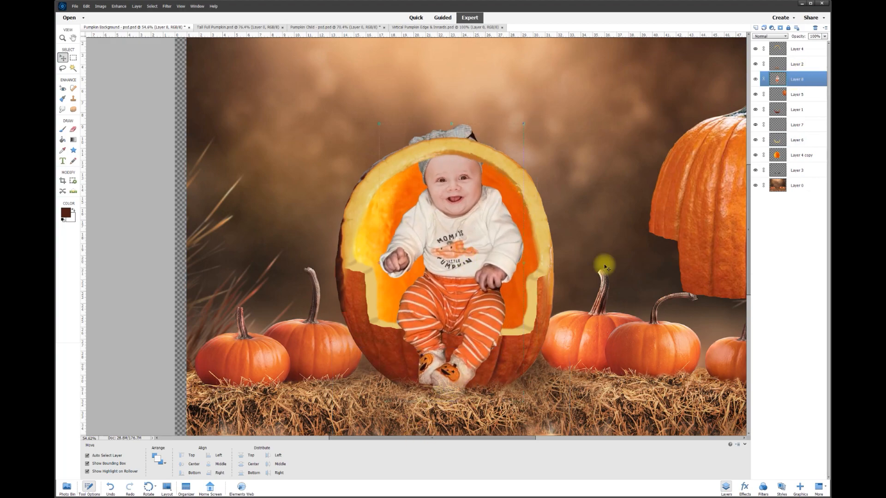
drag(795, 79, 798, 56)
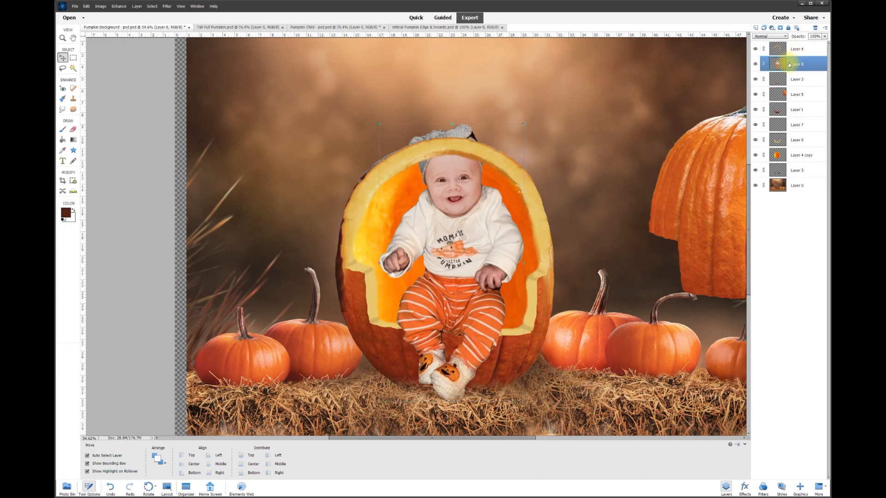
key(ctrl+0)
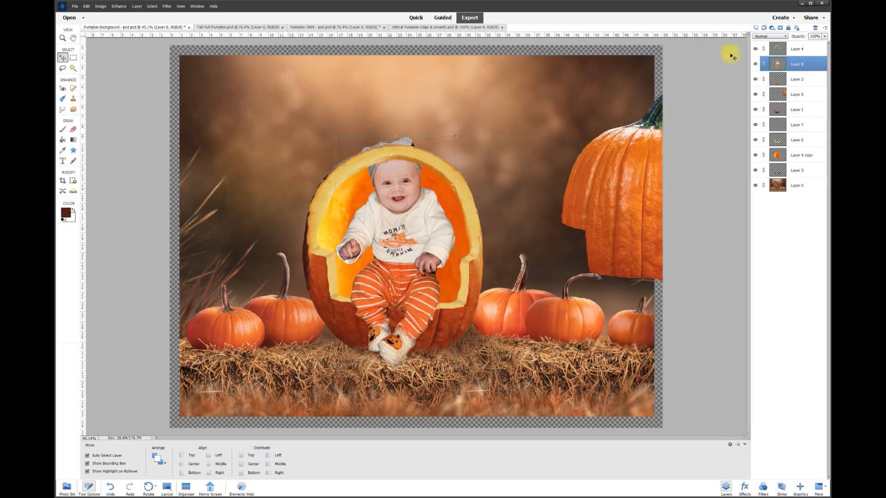
Hide the baby's layer and the cut-away pumpkin top on Layer 5, with Layer 5 at the top of the stack.
click(755, 64)
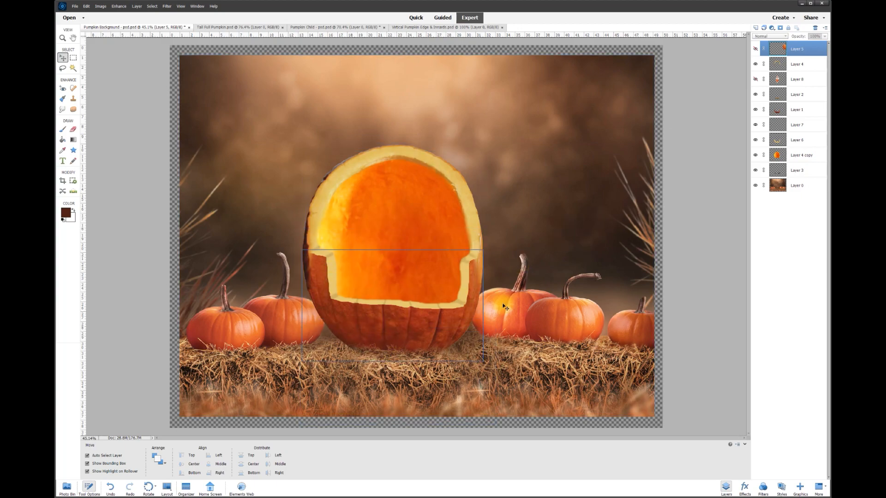
Toggle Layers 2, 1 and 6 off and on to examine what each contributes to the pumpkin.
click(754, 95)
click(754, 95)
click(755, 110)
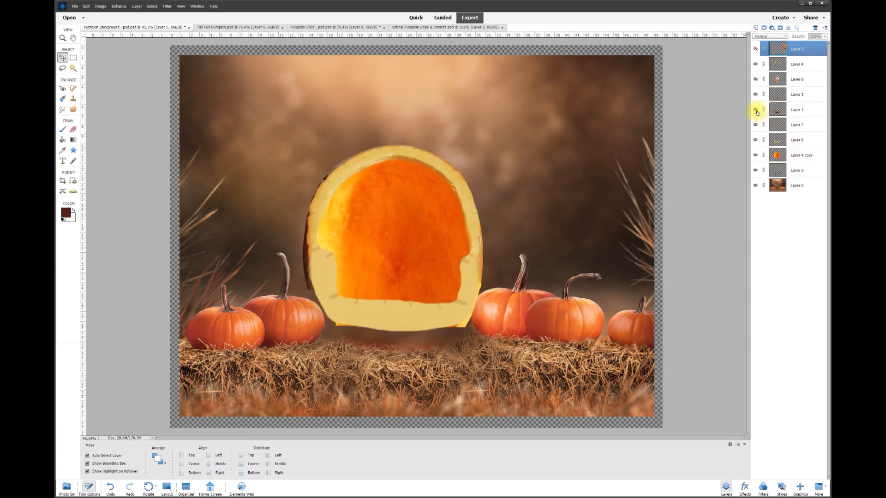
click(756, 110)
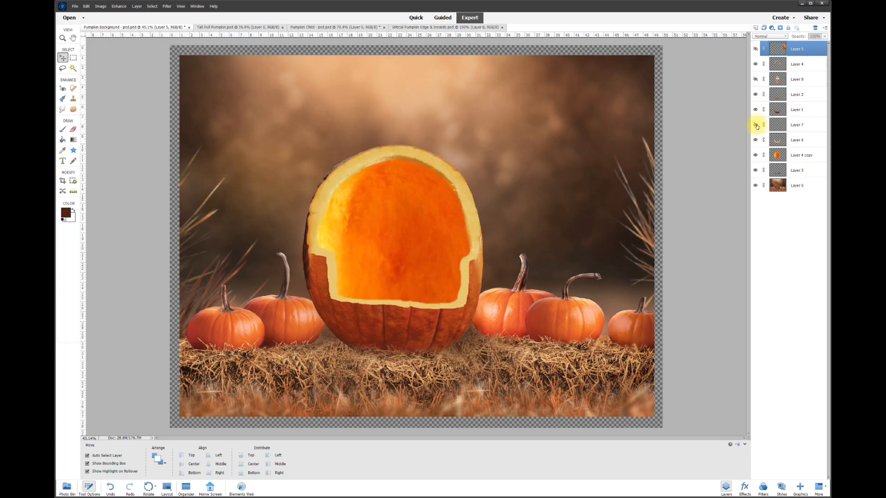
click(757, 140)
click(757, 140)
Merge Layers 6, 7 and 1 into a single layer and check it by switching its visibility.
click(802, 140)
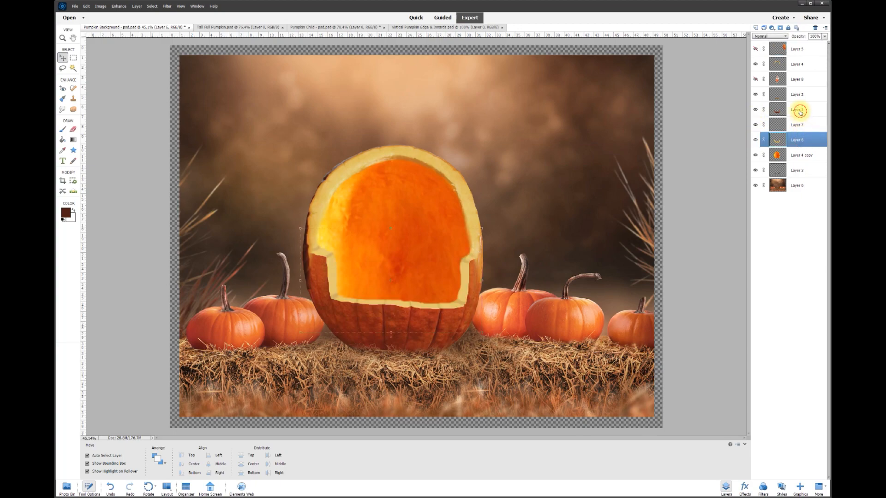
shift+click(799, 112)
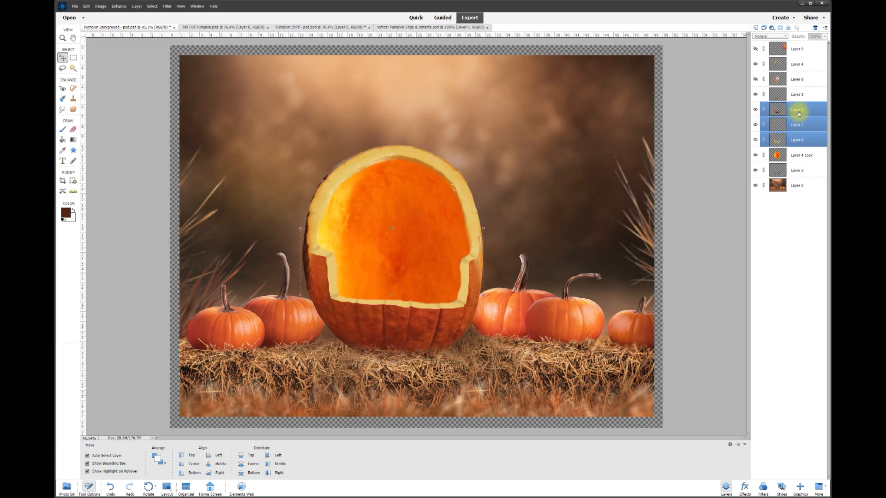
right_click(796, 111)
click(812, 238)
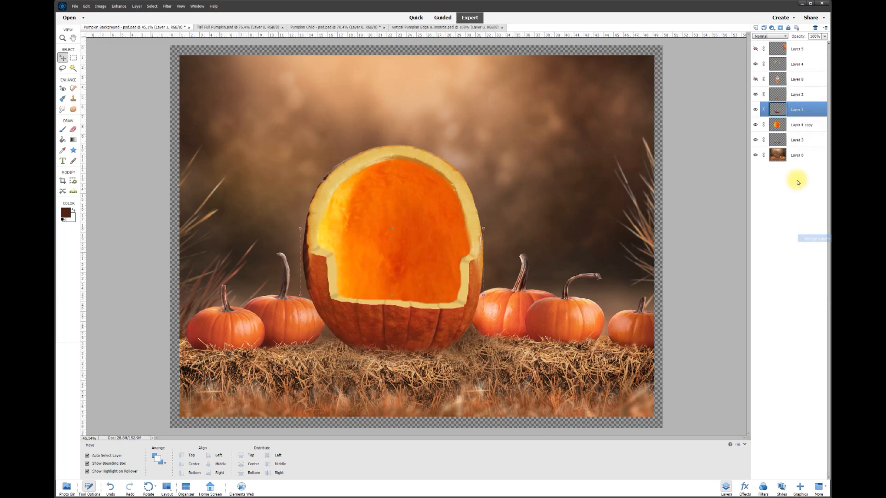
click(756, 110)
click(756, 110)
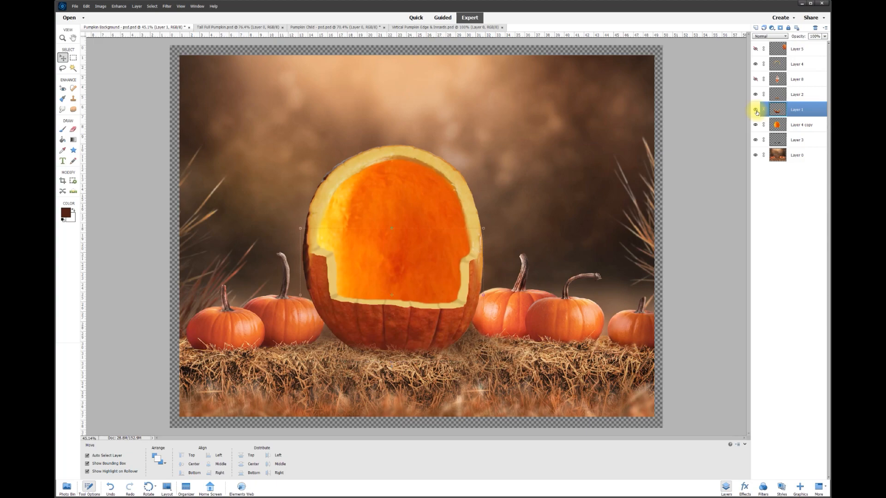
Hide the pumpkin front on Layer 1 and move Layer 4, the cut rim, directly above Layer 4 copy.
click(756, 111)
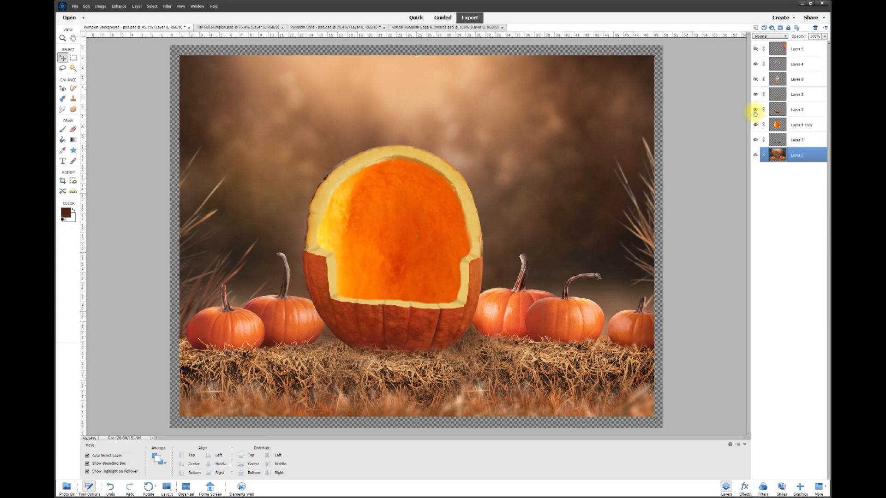
click(402, 153)
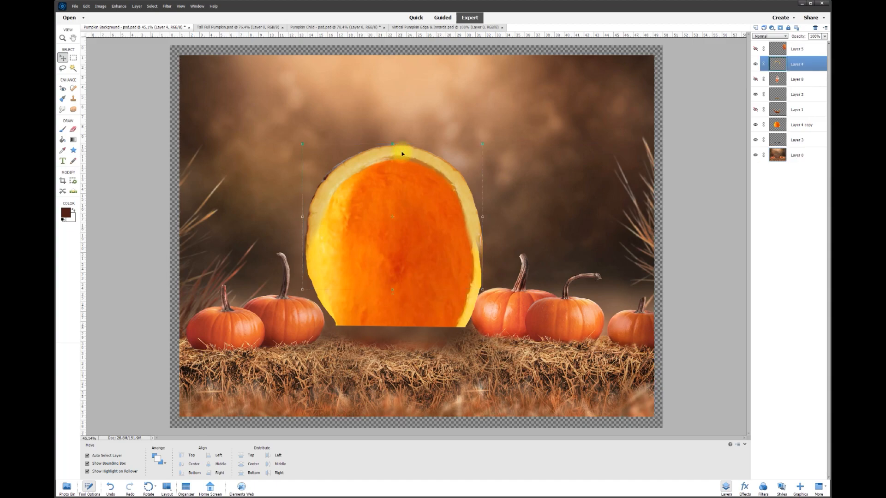
click(400, 203)
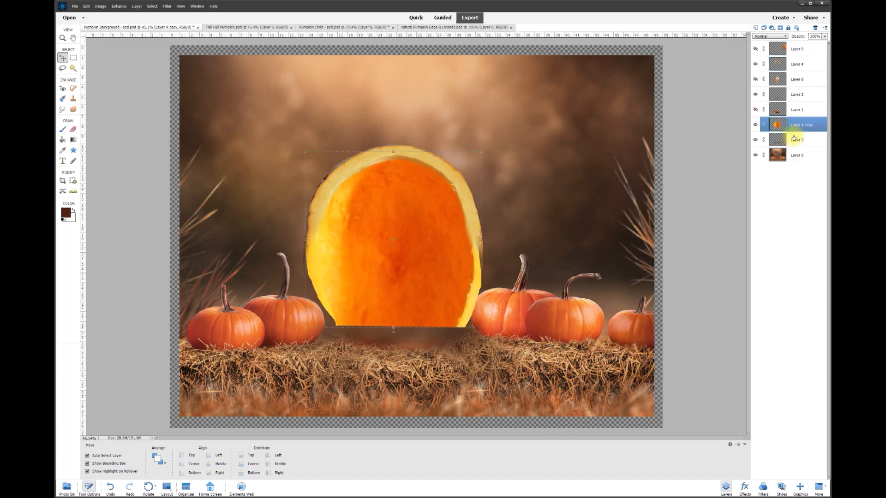
drag(800, 65, 797, 119)
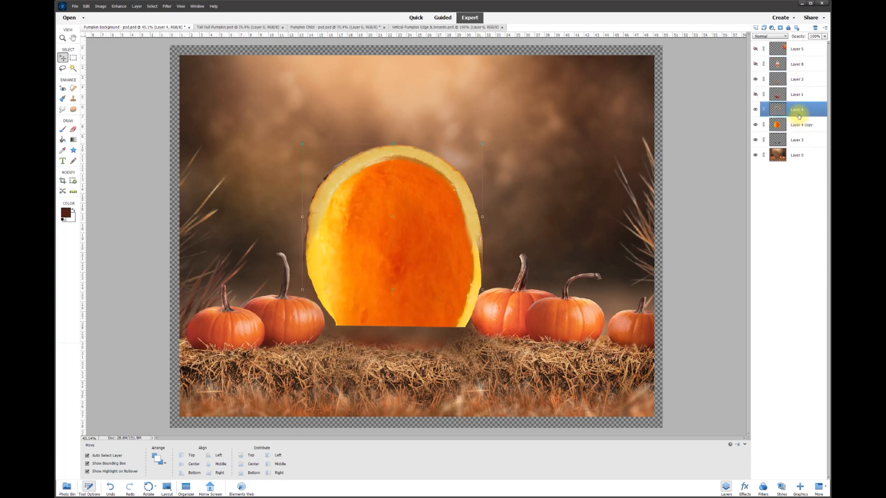
Check the rim and interior layers by toggling them, and merge Layer 4 with Layer 4 copy.
click(755, 109)
click(756, 125)
click(756, 125)
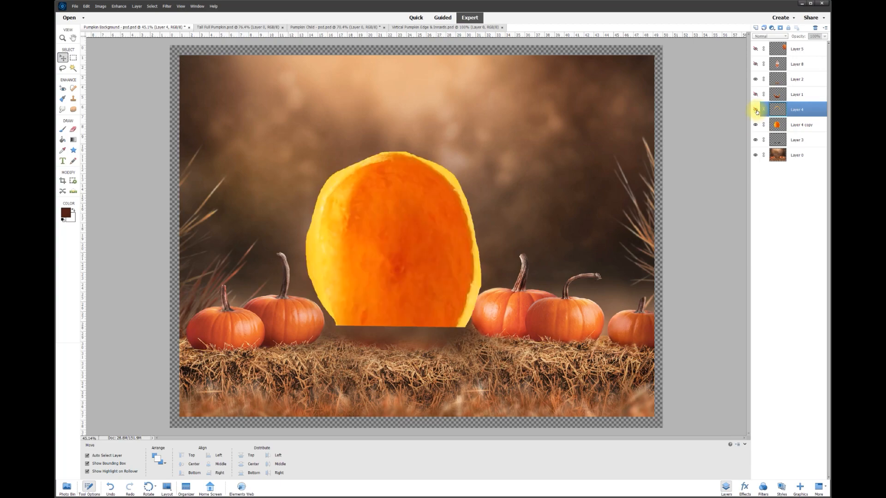
click(755, 110)
right_click(799, 127)
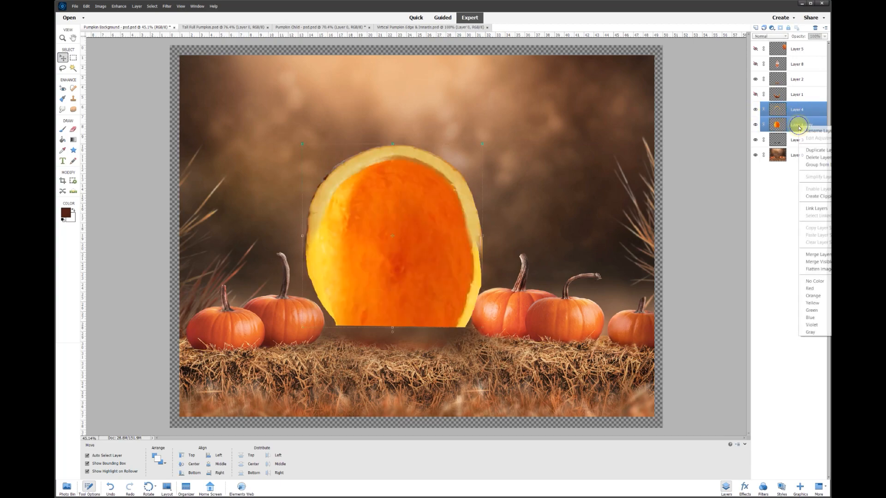
click(810, 253)
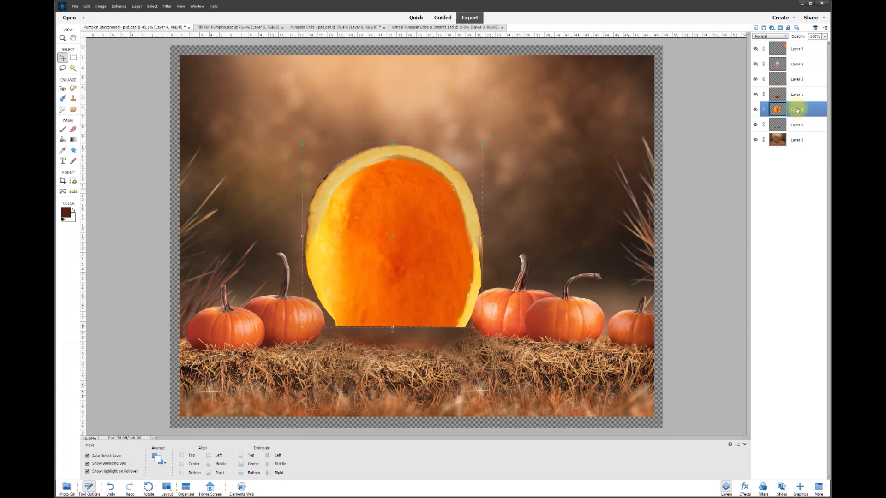
Show Layer 1 and the baby's Layer 8 again, and lock the baby's layer.
click(756, 94)
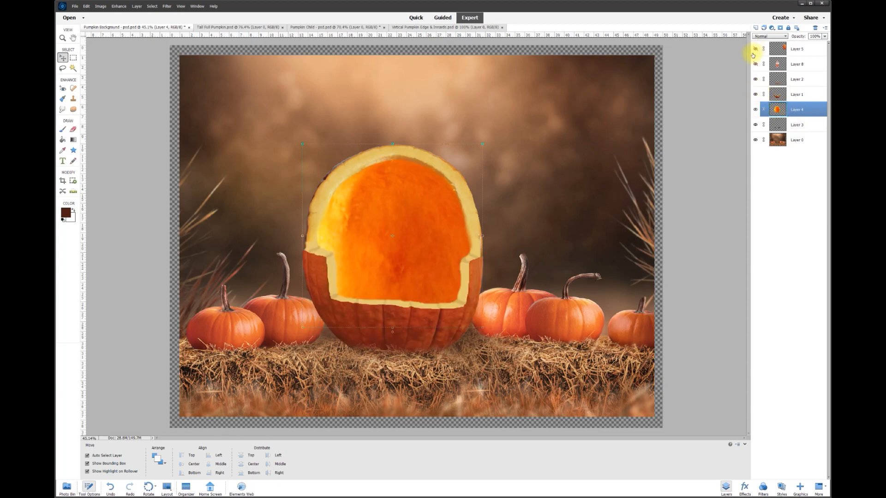
click(755, 65)
click(778, 65)
click(788, 28)
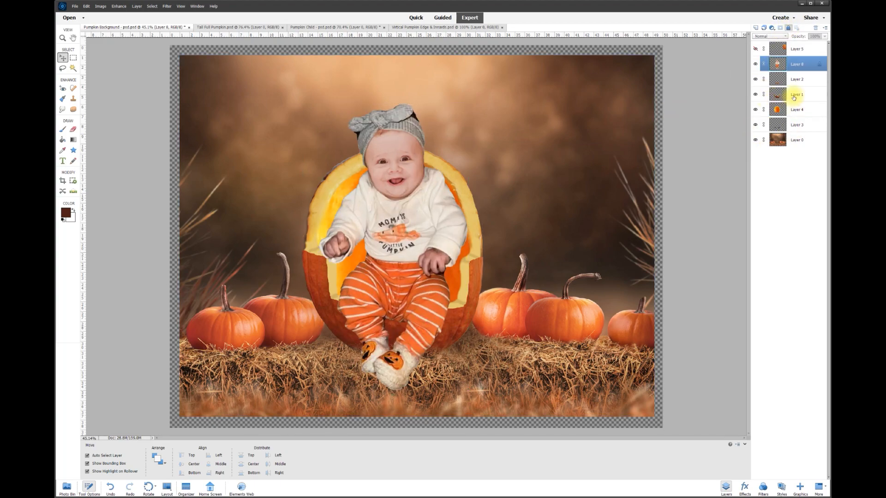
Stretch the pumpkin on Layers 1 and 4 slightly taller behind the baby, keeping both layers selected together.
click(795, 95)
ctrl+click(798, 111)
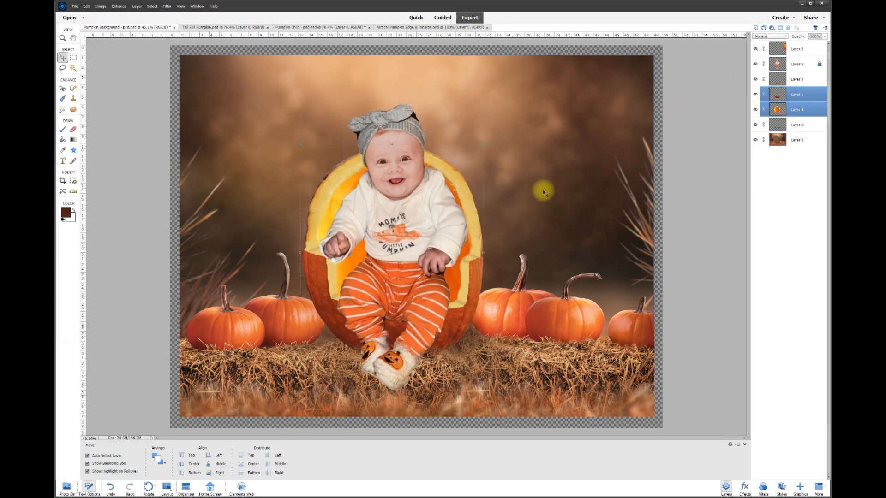
mouse_move(391, 144)
mouse_down()
mouse_move(393, 81)
mouse_move(394, 154)
mouse_move(392, 144)
mouse_up()
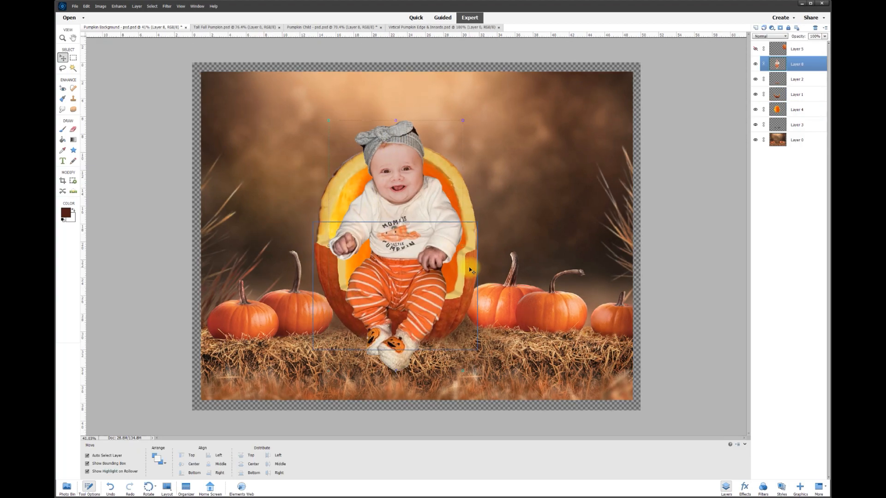
click(500, 162)
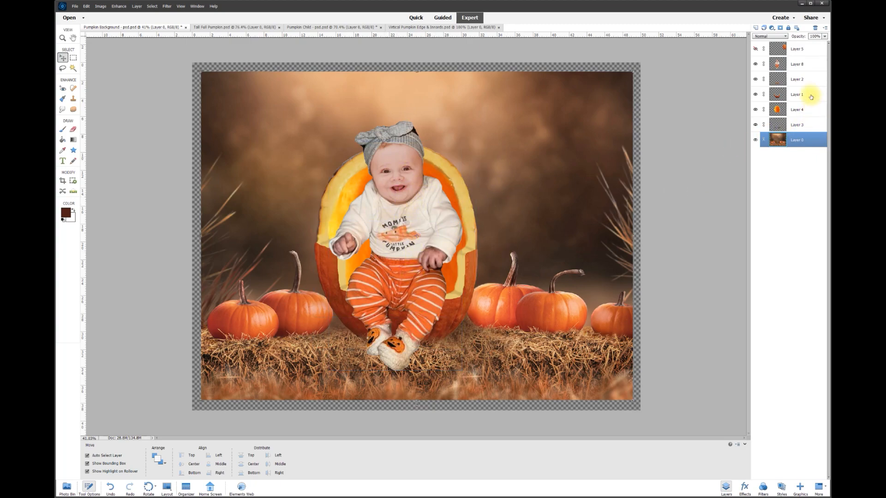
Add a layer above Layer 2, paint a soft dark shadow behind the baby's legs, and compare the image with and without it.
click(791, 81)
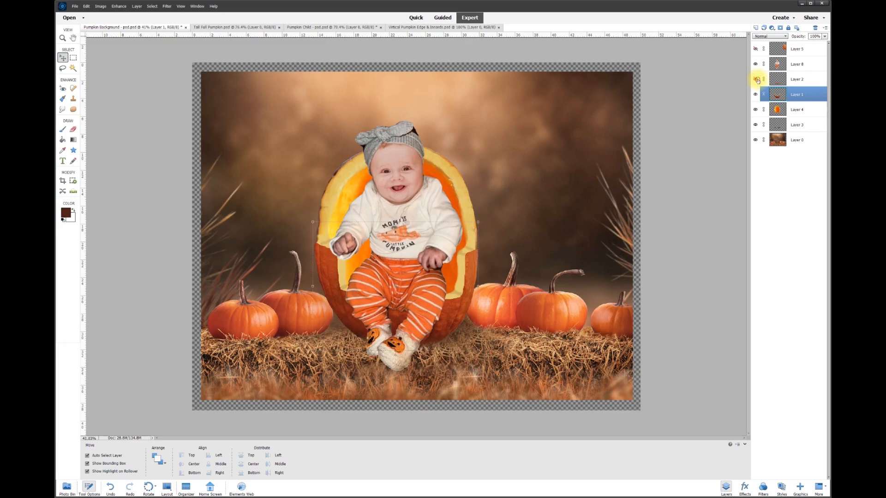
click(754, 28)
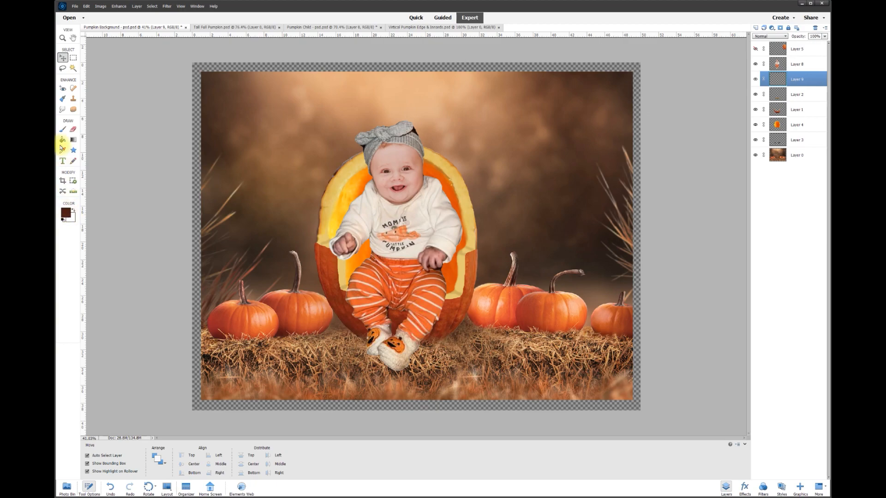
click(63, 131)
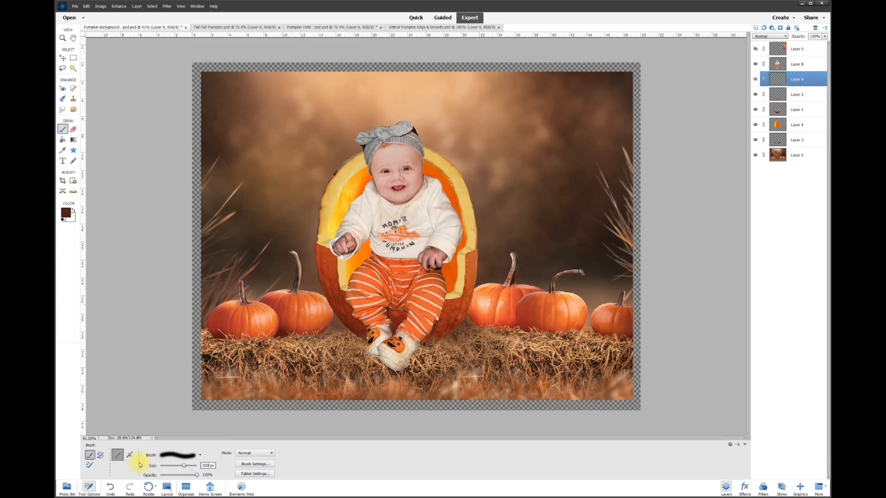
mouse_move(361, 305)
mouse_down()
mouse_move(374, 332)
mouse_move(377, 301)
mouse_move(407, 301)
mouse_move(425, 289)
mouse_move(428, 305)
mouse_move(401, 357)
mouse_move(382, 347)
mouse_move(394, 336)
mouse_move(410, 339)
mouse_move(373, 280)
mouse_move(409, 293)
mouse_move(353, 290)
mouse_move(428, 300)
mouse_move(430, 291)
mouse_move(407, 330)
mouse_move(430, 349)
mouse_move(438, 321)
mouse_move(432, 295)
mouse_move(407, 350)
mouse_move(403, 337)
mouse_move(429, 303)
mouse_up()
click(755, 80)
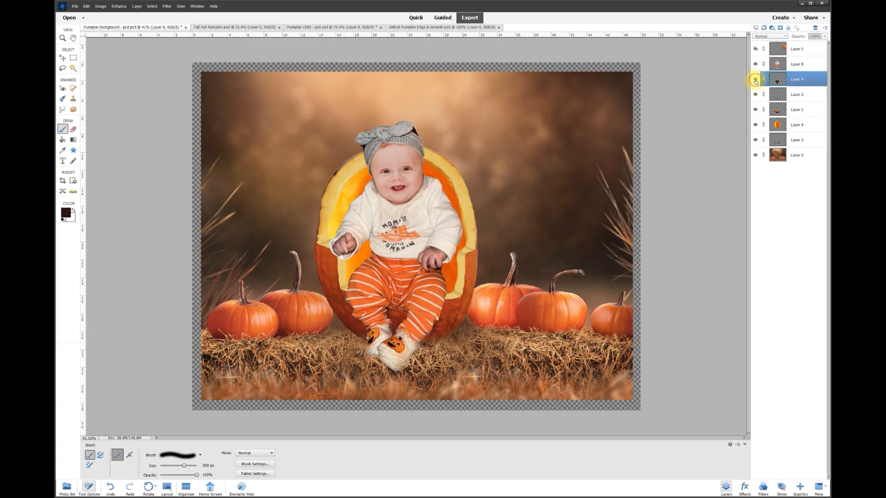
click(756, 80)
click(755, 80)
click(756, 81)
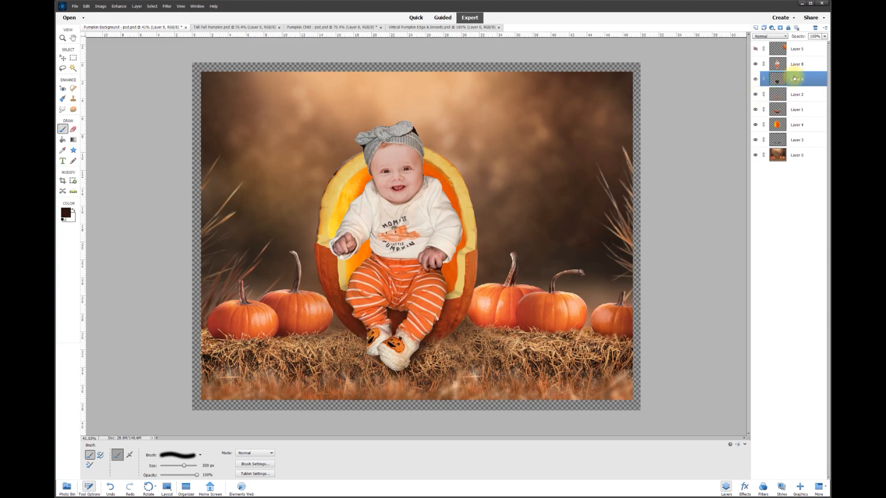
Paint a dark shadow beneath the baby's shoes on another new layer and set that layer's opacity to 70%.
click(755, 27)
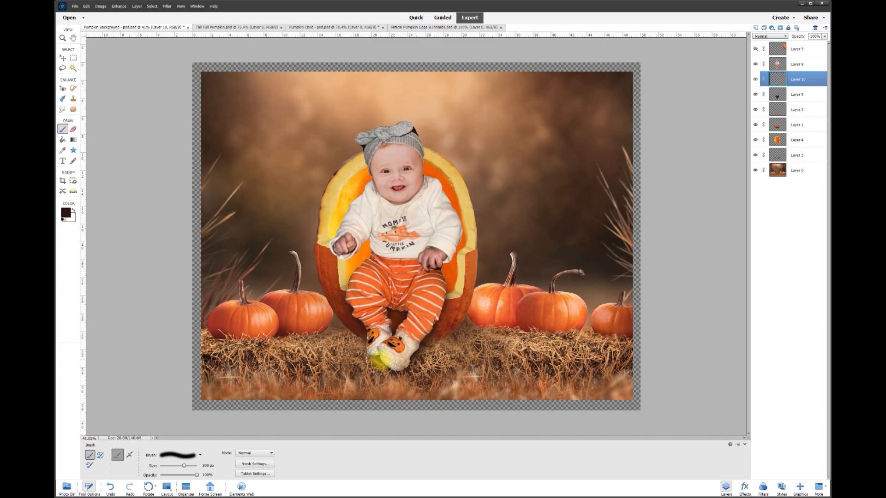
drag(381, 356, 402, 348)
key(r)
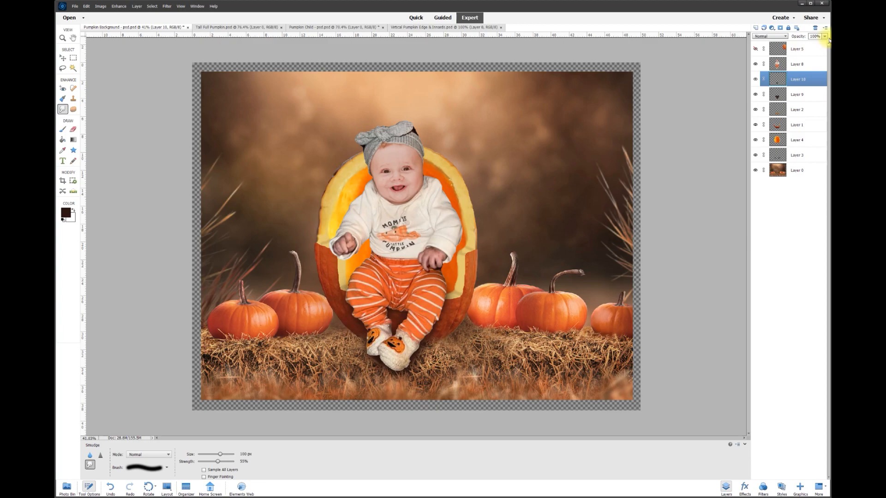
drag(801, 44, 800, 45)
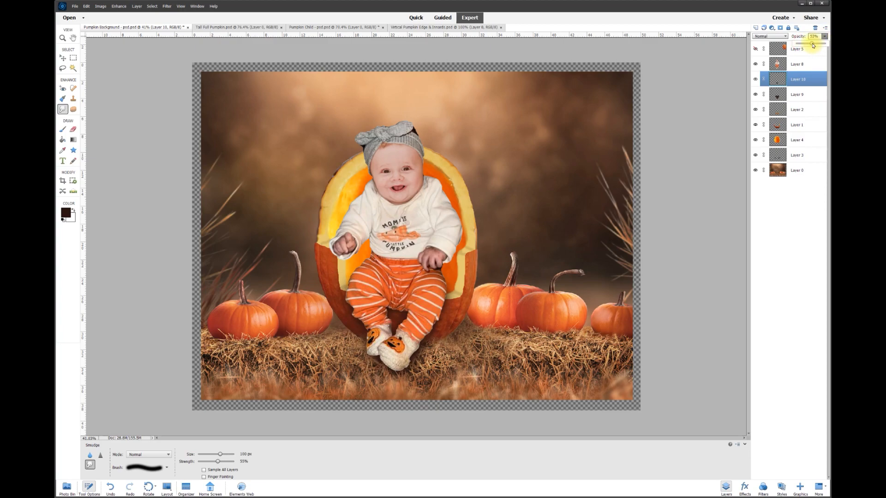
drag(815, 45, 817, 45)
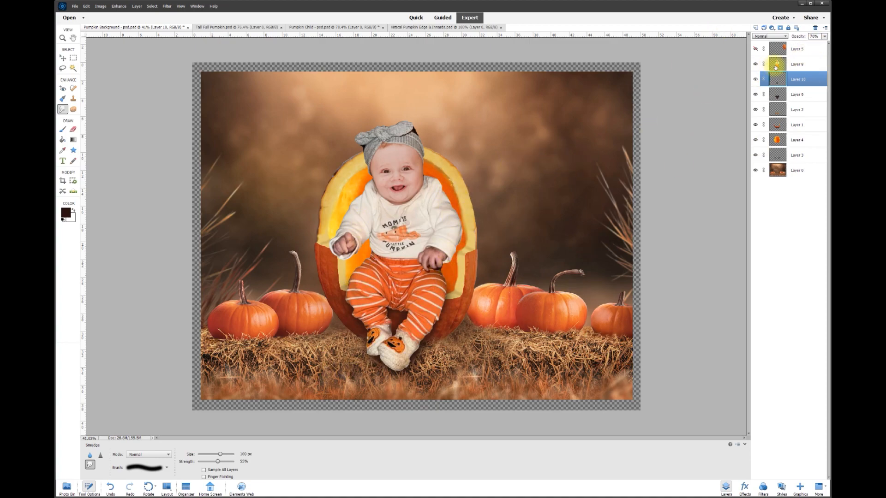
Add a new layer beneath the baby and brush a dark shadow onto the pumpkin around the baby's upper body.
click(755, 28)
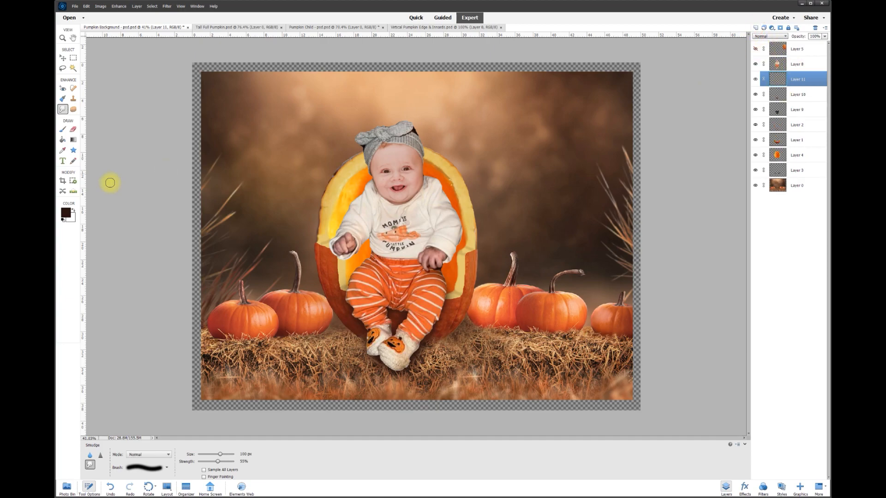
click(64, 130)
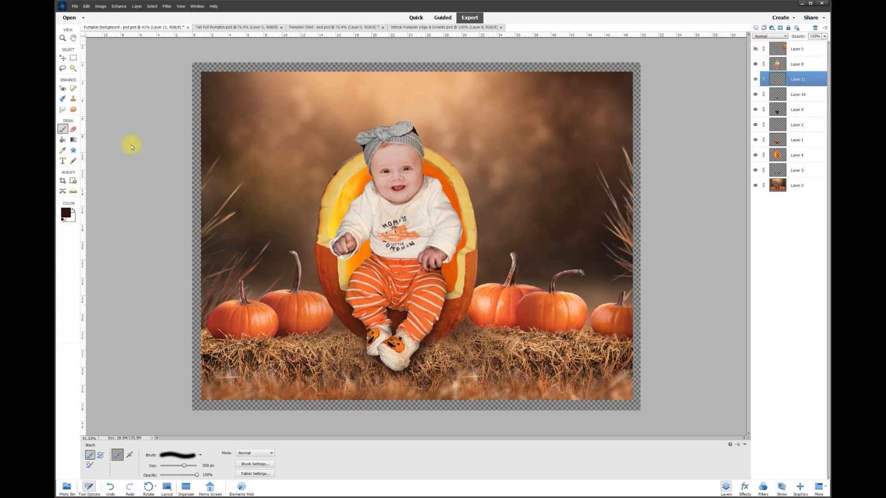
mouse_move(374, 200)
mouse_down()
mouse_move(361, 229)
mouse_move(414, 277)
mouse_move(440, 239)
mouse_move(431, 198)
mouse_move(403, 202)
mouse_move(381, 186)
mouse_move(385, 197)
mouse_move(413, 178)
mouse_move(410, 255)
mouse_move(381, 225)
mouse_move(422, 215)
mouse_move(381, 233)
mouse_move(374, 280)
mouse_move(357, 202)
mouse_up()
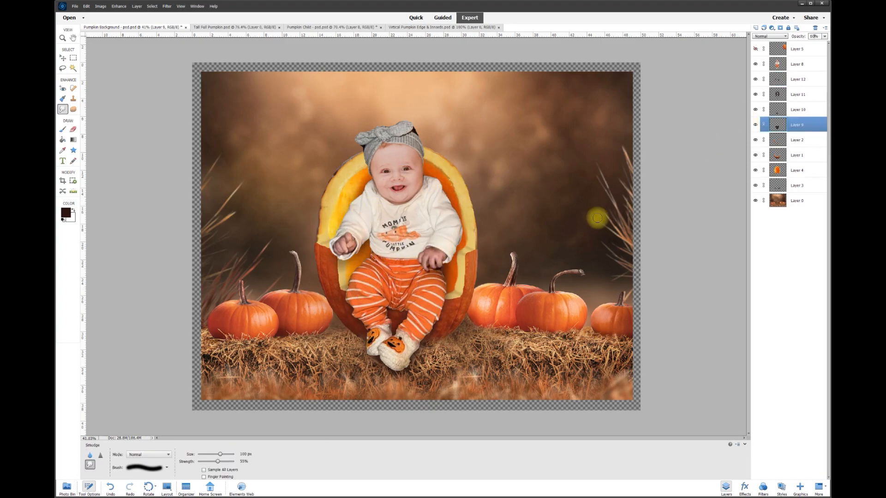
Toggle the shadow layers, Layers 9 to 12, off and on to compare the composite with and without shading.
drag(755, 125, 756, 81)
click(755, 95)
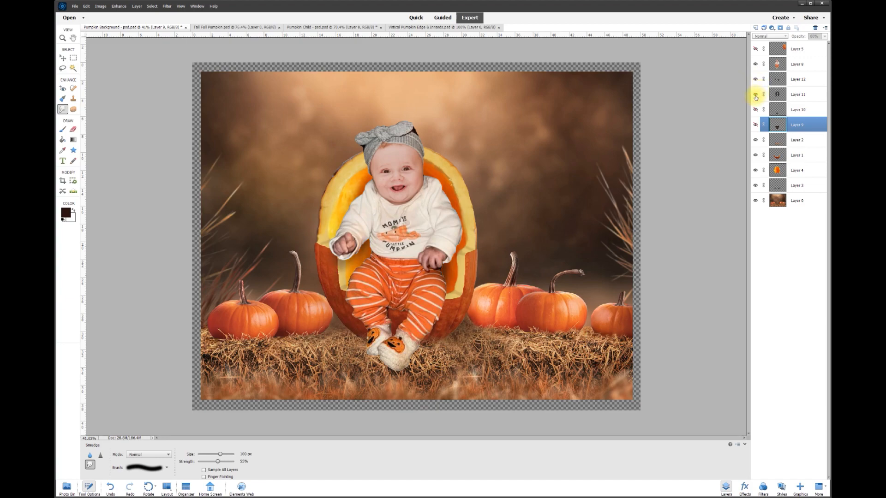
click(755, 110)
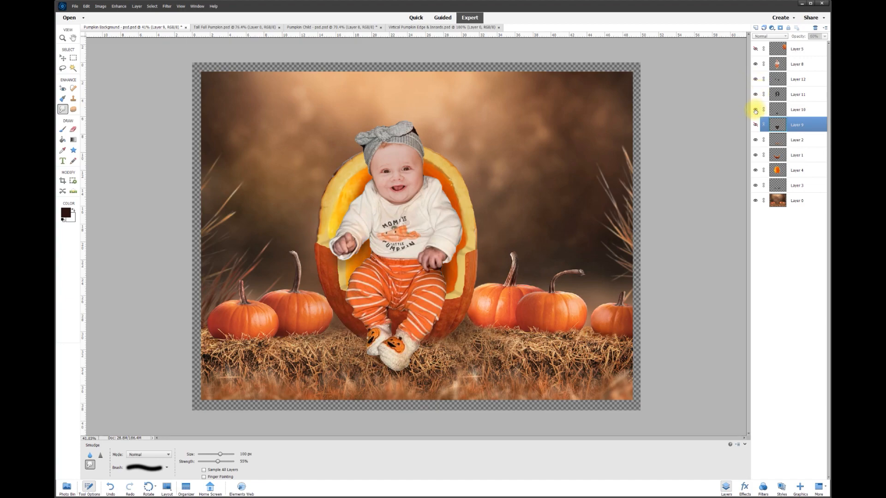
click(755, 125)
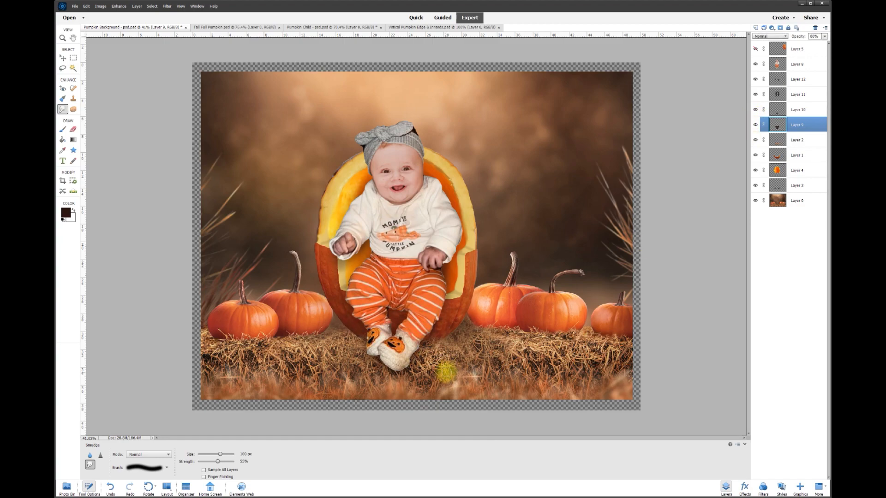
Show the pumpkin top on Layer 5 and move it down toward the straw beside the baby.
key(v)
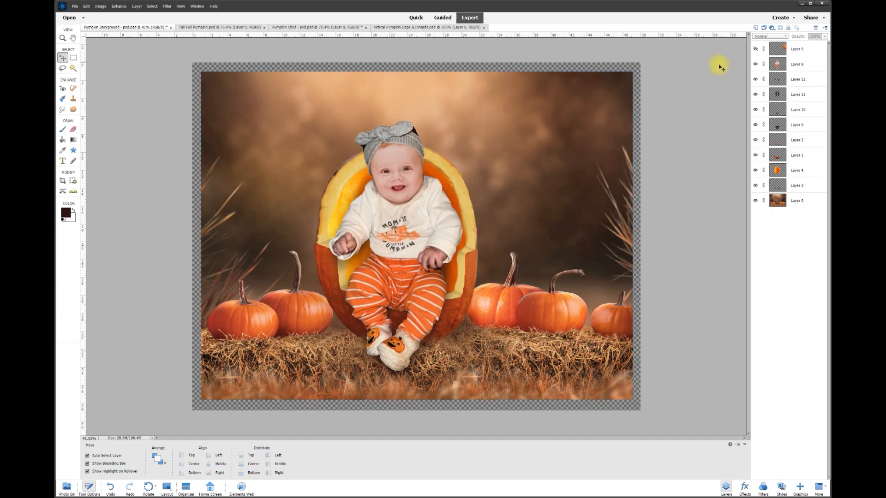
click(755, 49)
drag(619, 156, 511, 227)
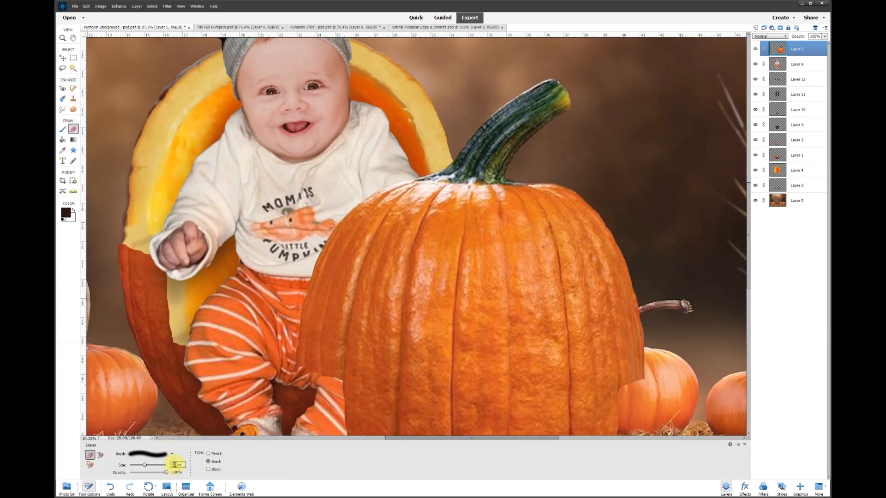
Erase a thin wavy cut line across the upper part of the Layer 5 pumpkin with a 15 px eraser brush.
drag(145, 465, 133, 465)
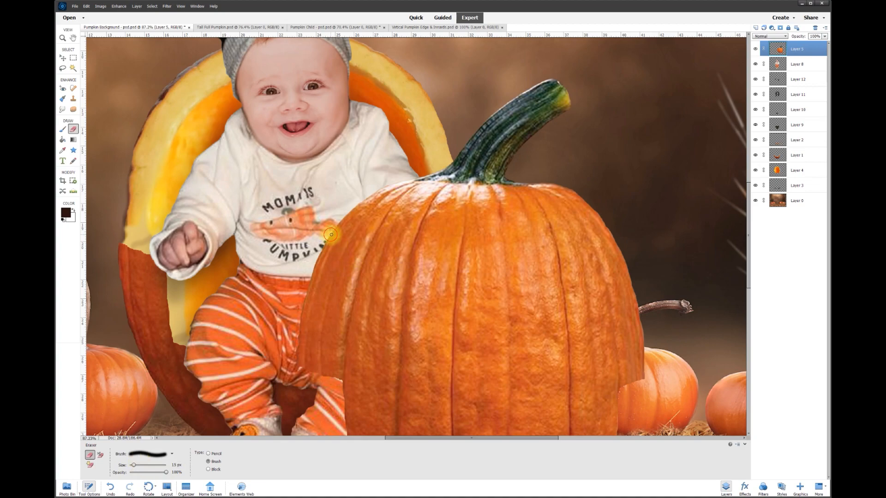
mouse_move(336, 237)
mouse_down()
mouse_move(454, 254)
mouse_move(559, 249)
mouse_move(611, 234)
mouse_up()
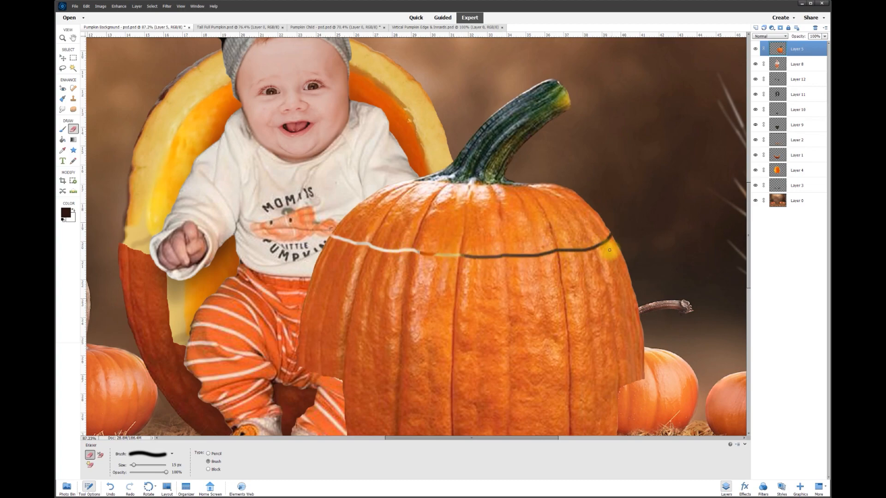
Select the pumpkin's stem and cap above the erased line with the Polygonal Lasso and cut the selection onto a new layer.
click(63, 68)
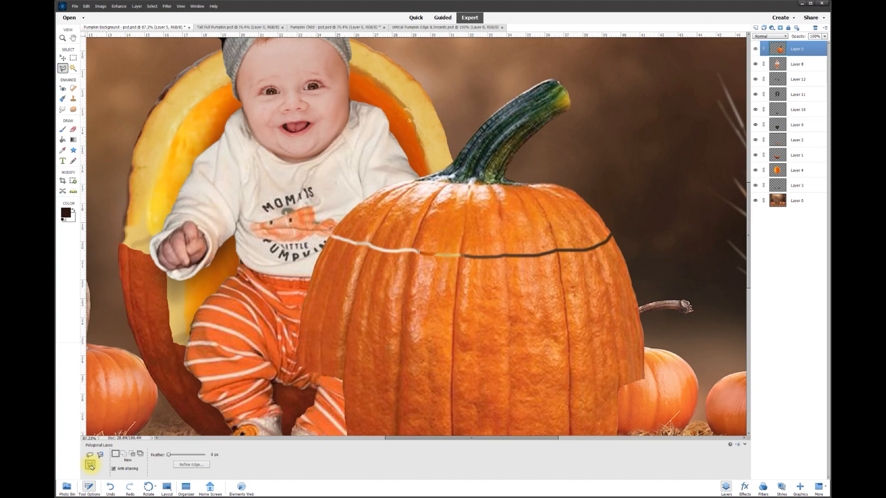
click(546, 72)
click(431, 118)
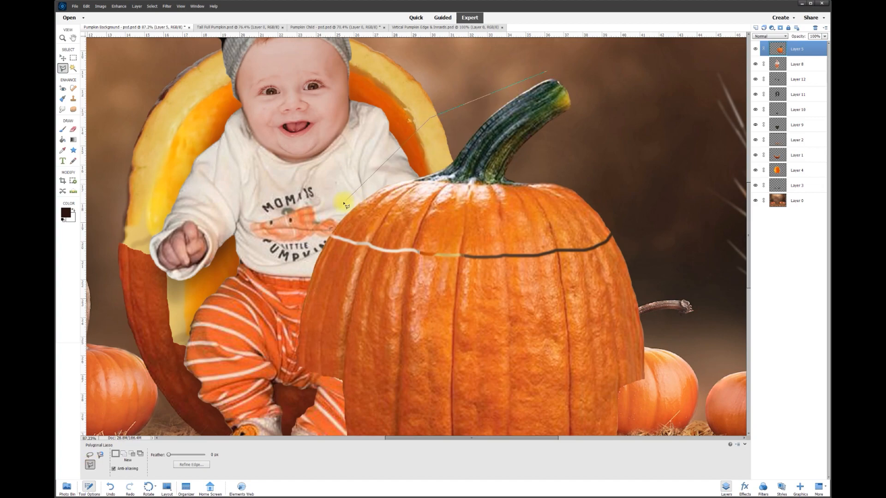
click(324, 225)
click(365, 242)
click(418, 253)
click(464, 256)
click(558, 251)
click(614, 232)
click(623, 123)
double_click(602, 82)
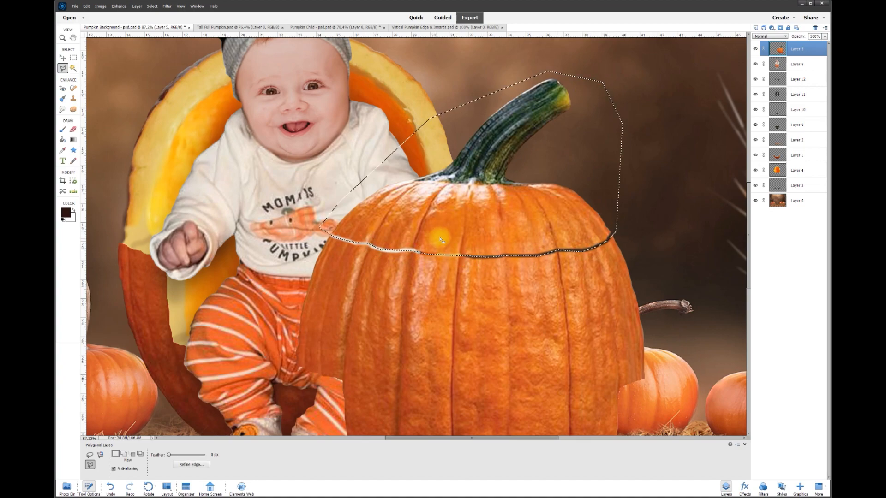
right_click(475, 223)
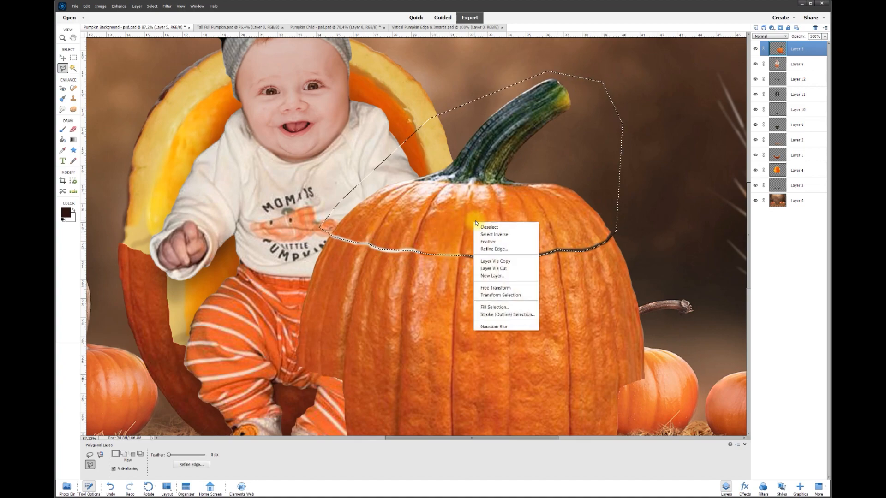
click(497, 262)
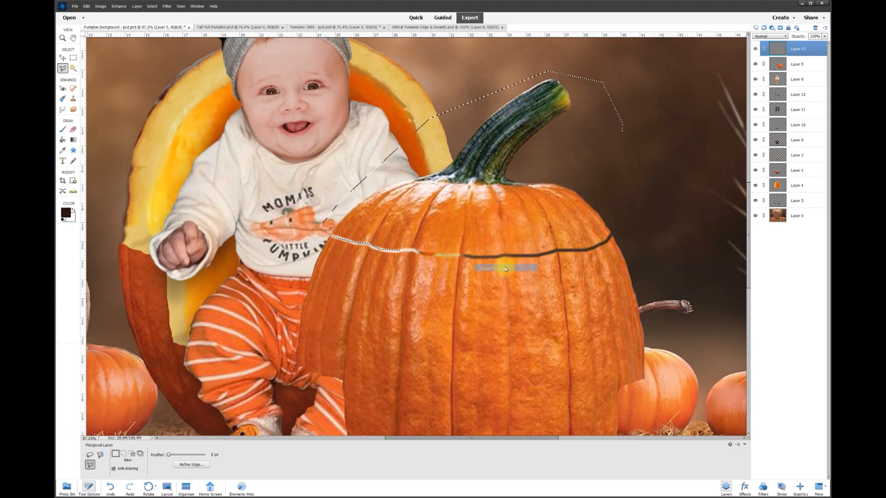
Lift the pumpkin cap away from the cut and delete the leftover lower pumpkin on Layer 5.
click(62, 57)
drag(452, 252, 439, 222)
mouse_move(451, 311)
mouse_down()
mouse_move(434, 263)
mouse_move(452, 327)
mouse_up()
key(Delete)
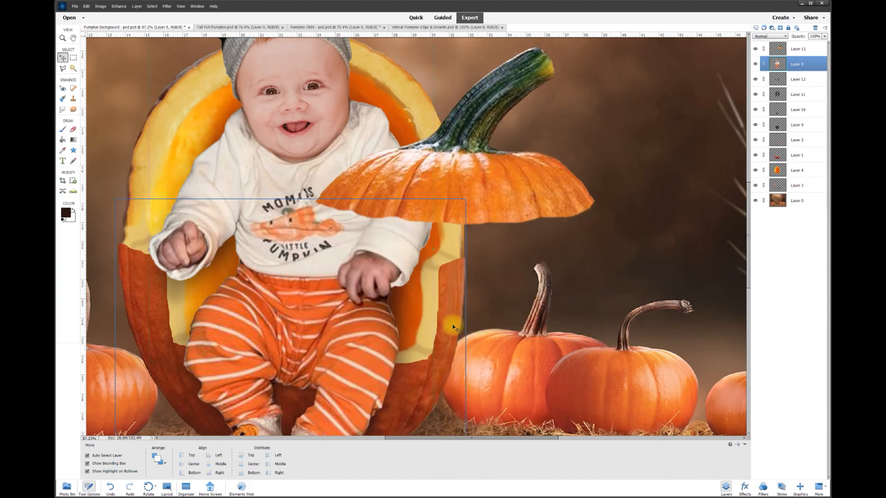
Scale the pumpkin cap down to about 76% and place it on the straw against the baby's shoes.
key(ctrl+0)
drag(486, 217, 472, 350)
drag(536, 284, 500, 307)
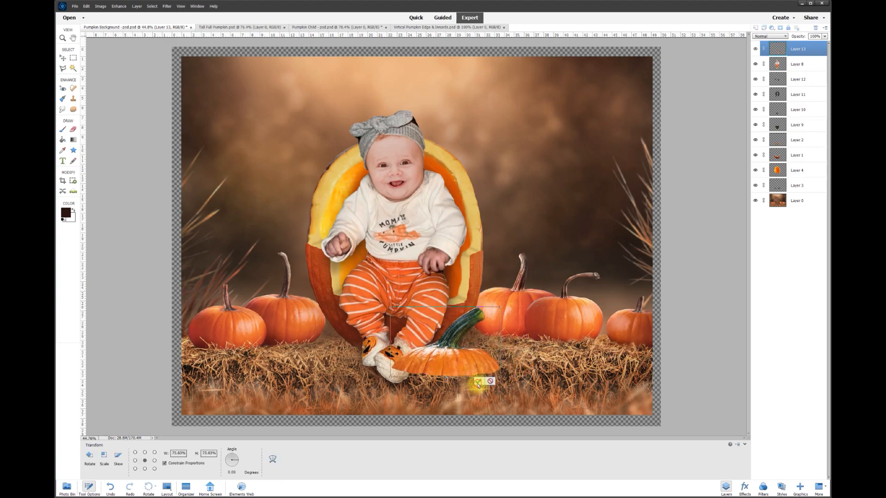
click(477, 381)
mouse_move(457, 334)
mouse_down()
mouse_move(493, 355)
mouse_move(448, 327)
mouse_up()
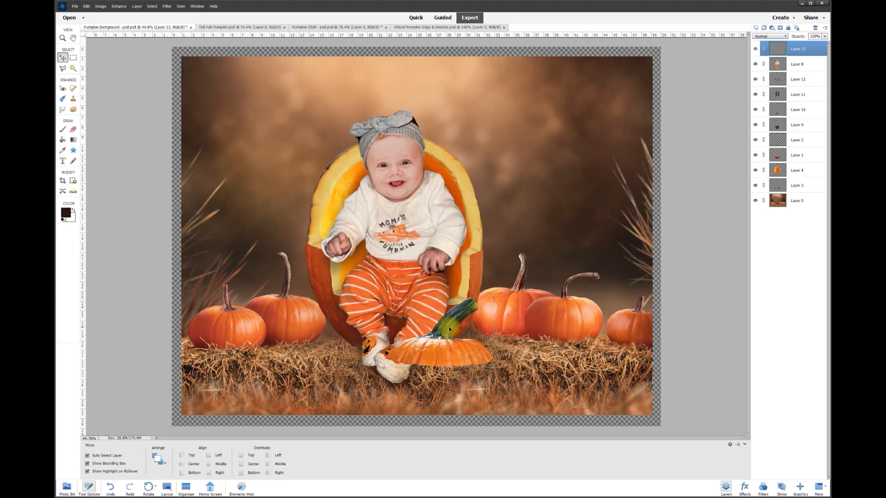
Move the pumpkin cap's layer beneath the baby's layer, then scale the cap to about 90.5% and rotate it 2.25 degrees.
drag(795, 49, 794, 73)
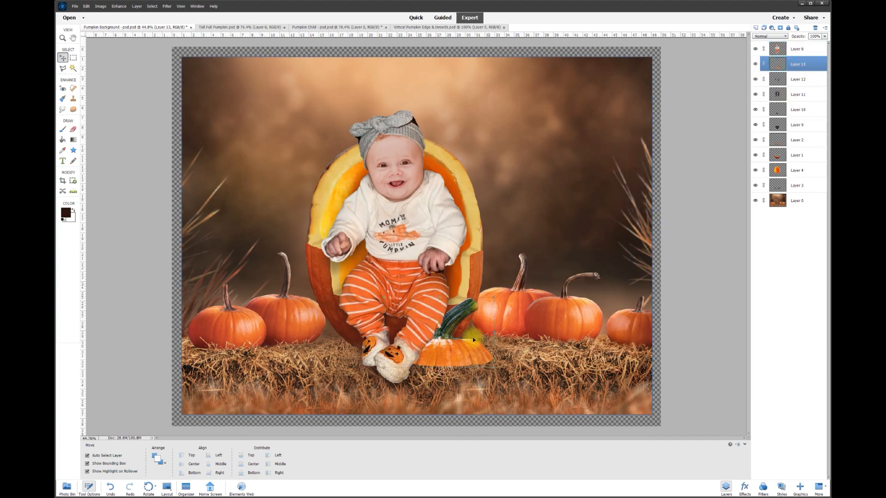
drag(459, 360, 470, 364)
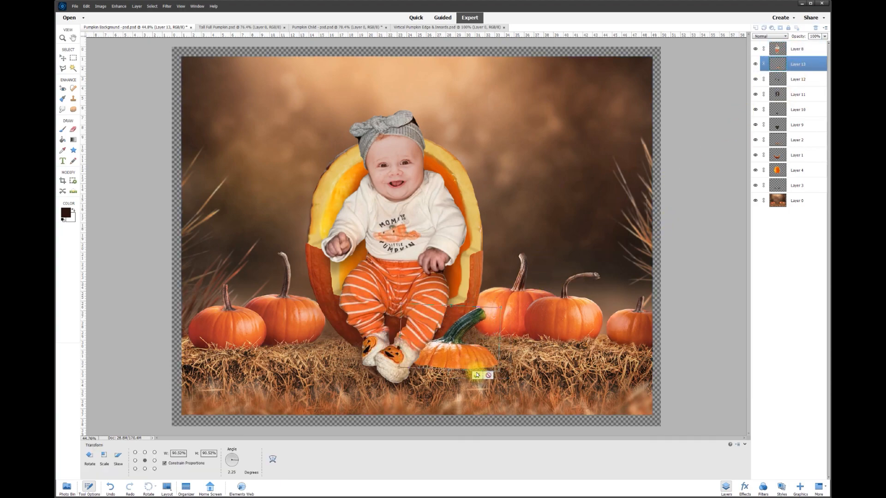
click(476, 375)
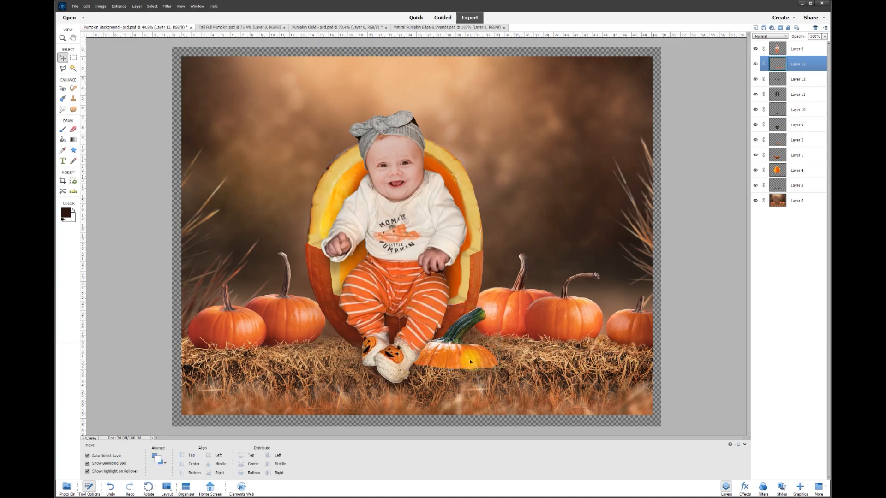
Blend the cap's bottom edge into the straw with the Eraser and with the Clone Stamp on a new layer, sampling all layers.
click(73, 129)
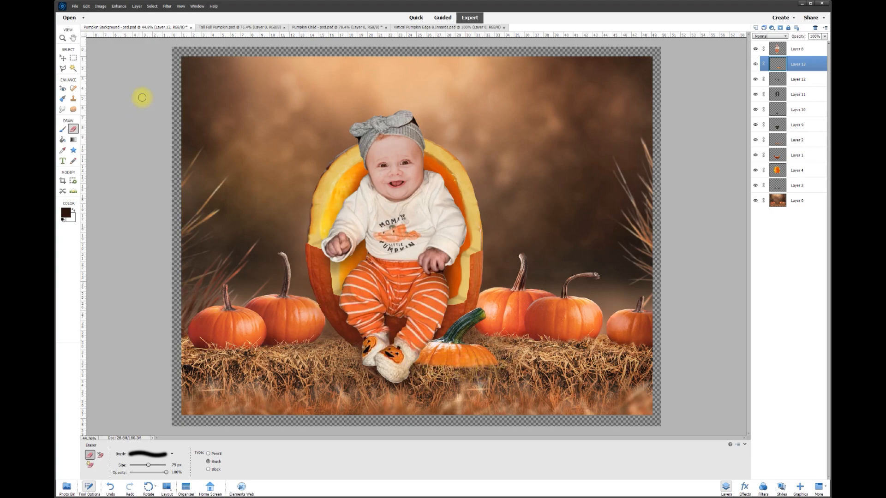
click(60, 58)
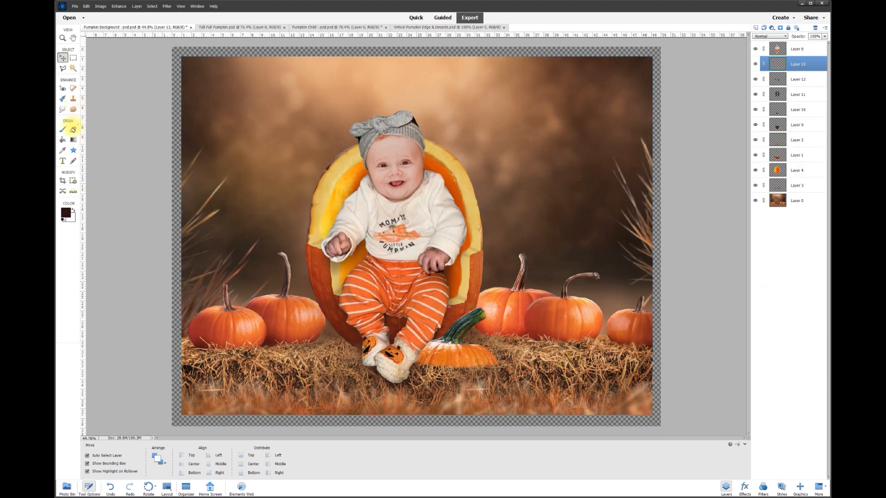
click(73, 99)
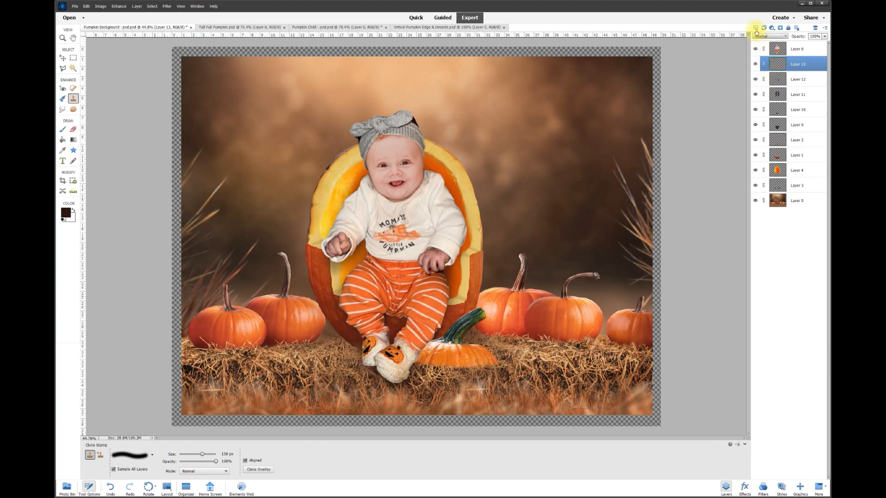
click(755, 28)
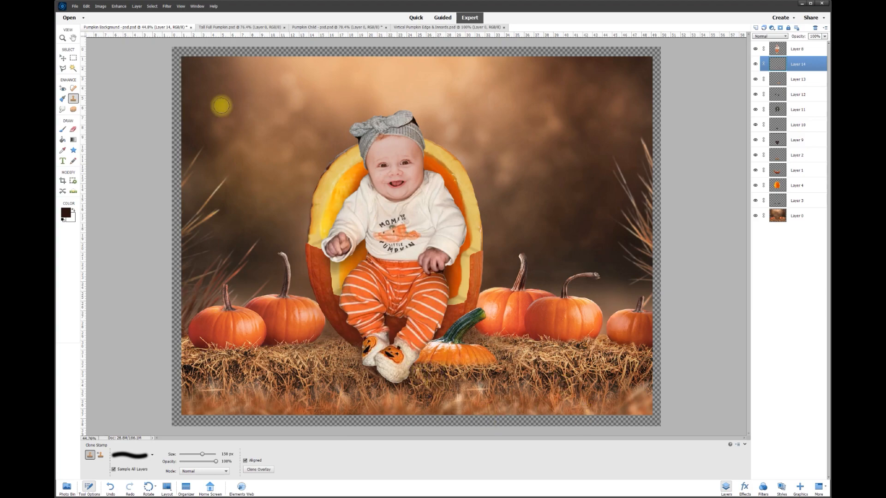
click(62, 57)
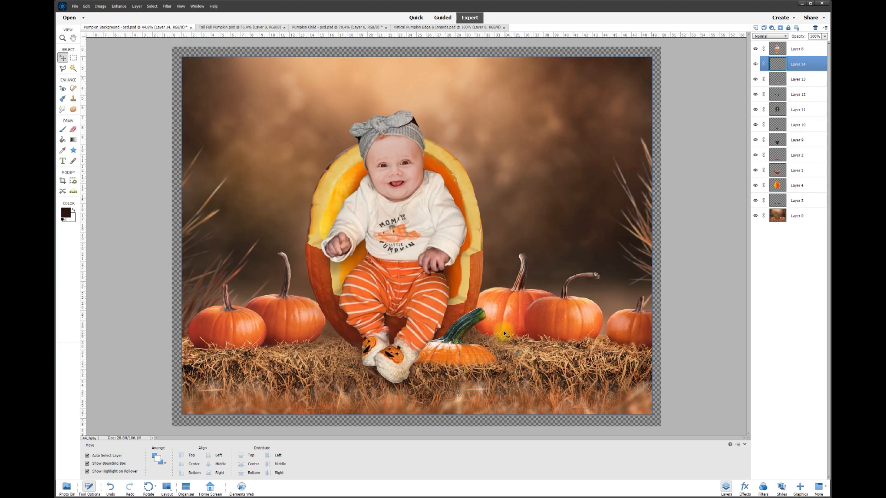
Crop the composite freely, with no restriction, to just inside the background photo's edges, removing the transparent border.
scroll(692, 369, down, 1)
click(715, 378)
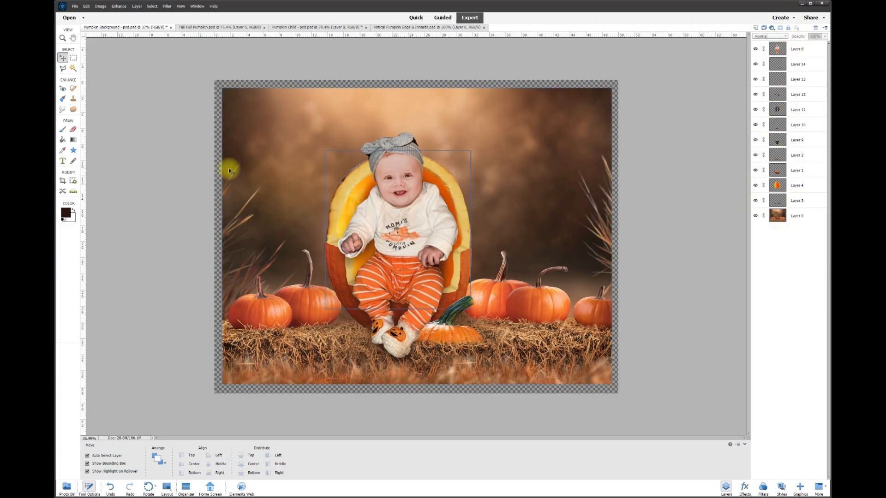
click(63, 180)
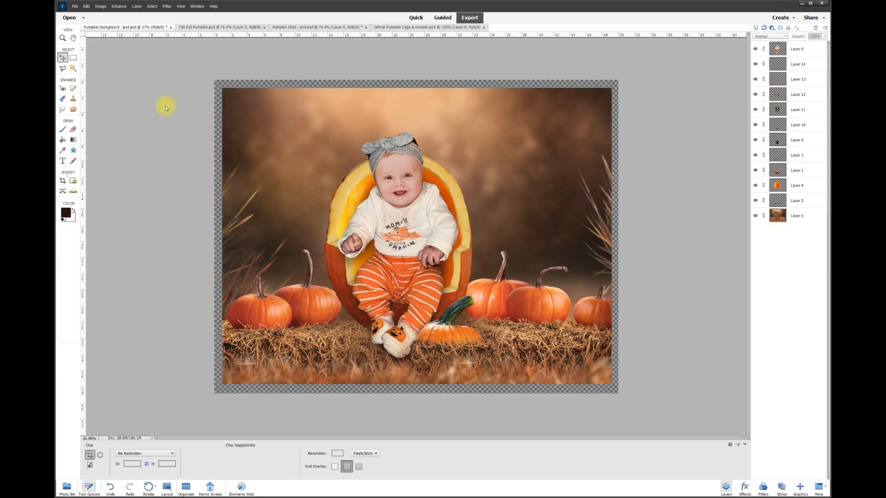
drag(227, 94, 606, 381)
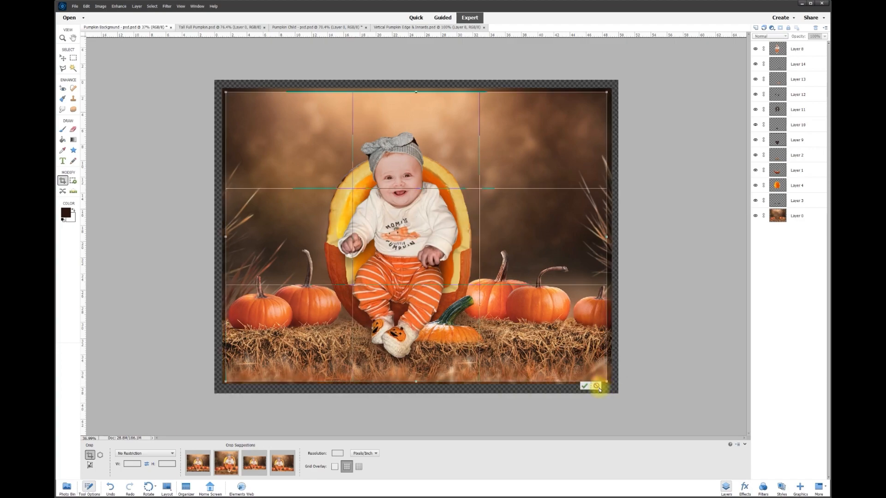
click(584, 385)
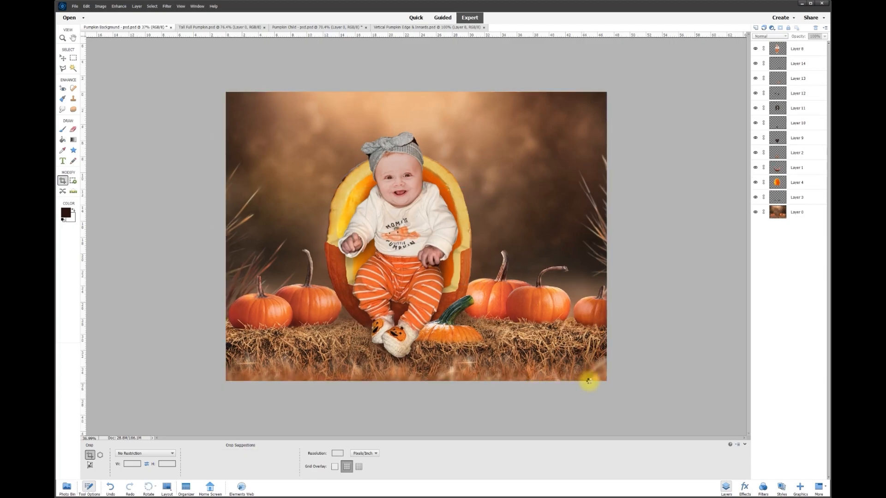